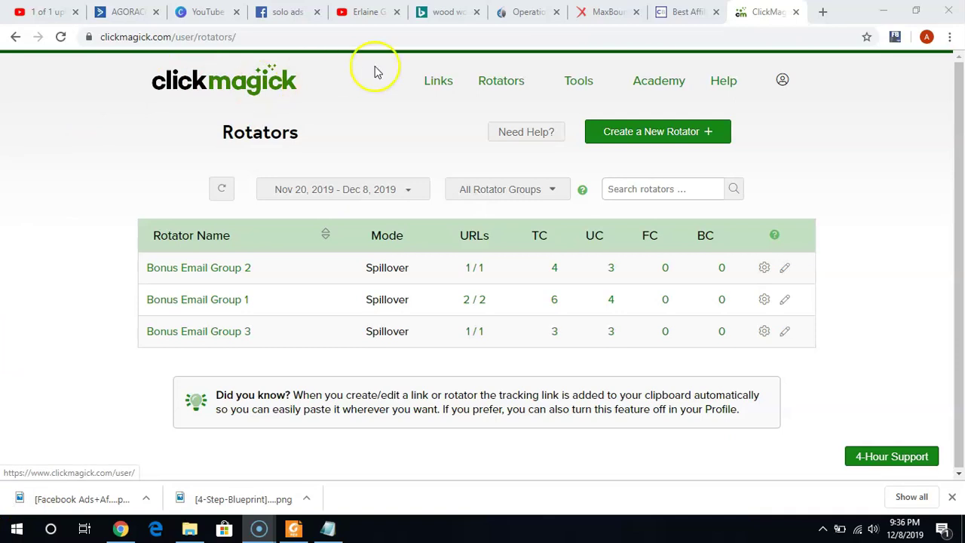
Open ClickMagick's Tracking Links table with clicks, actions and conversion rates for Nov 20 – Dec 8, 2019.
{"action": "left_click", "coordinate": [438, 83]}
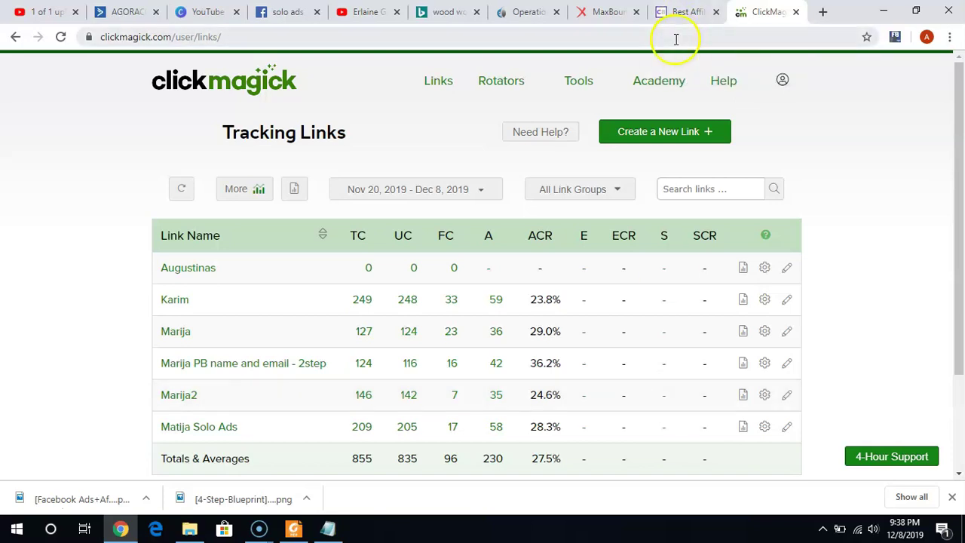
Switch to the Bing 'wood working' results and scroll through the woodworking ads and Kansas City map.
{"action": "left_click", "coordinate": [451, 13]}
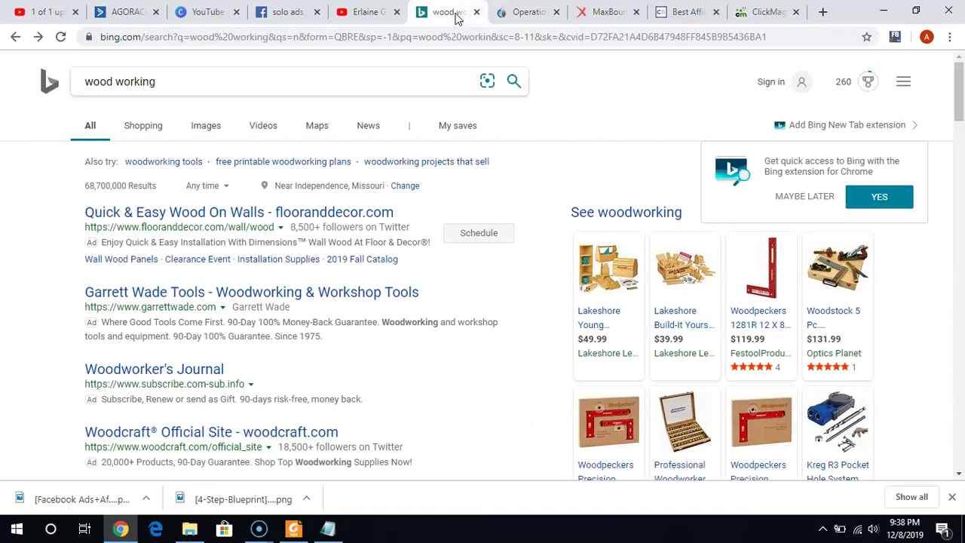
{"action": "left_click_drag", "start_coordinate": [960, 98], "coordinate": [960, 133]}
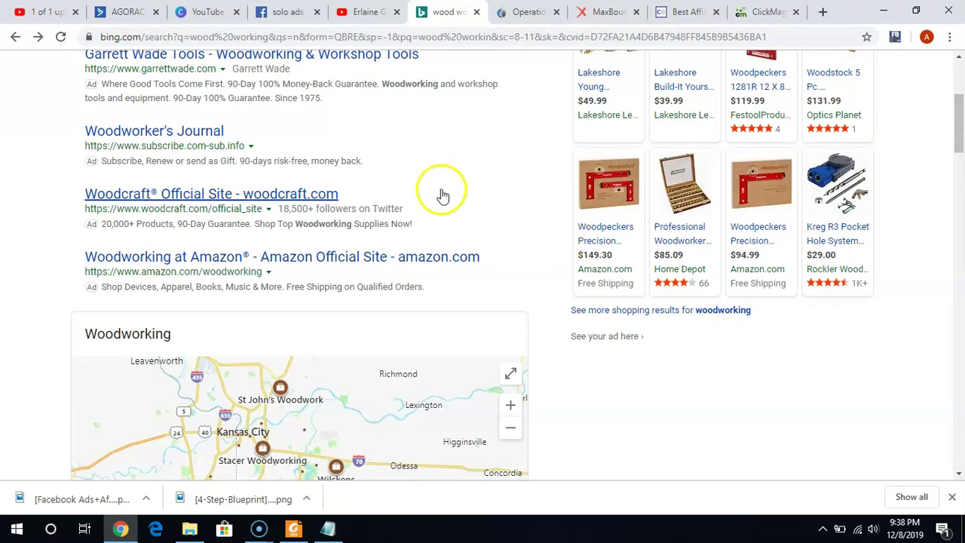
{"action": "left_click_drag", "start_coordinate": [958, 133], "coordinate": [960, 146]}
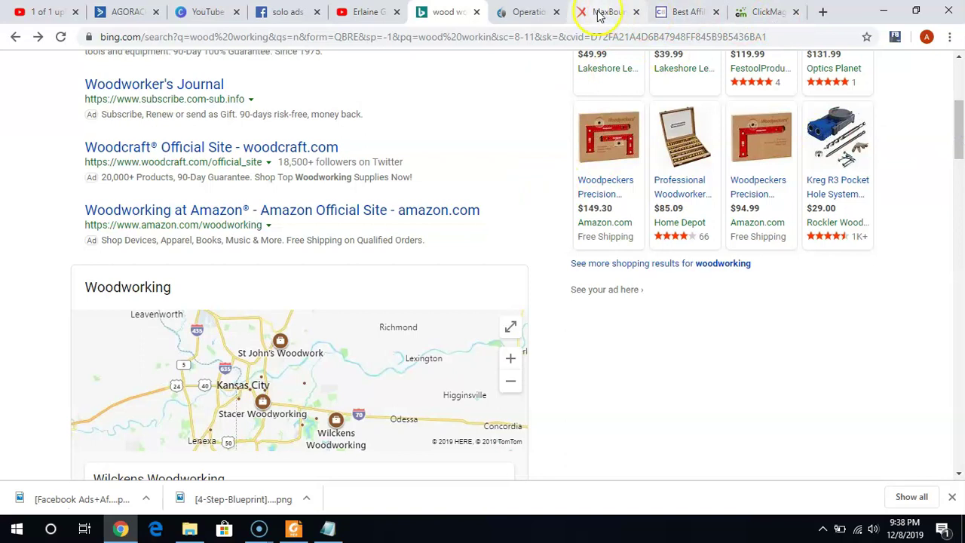
Open the ClickBank Affiliate Marketplace and search products for 'wood'.
{"action": "left_click", "coordinate": [677, 11]}
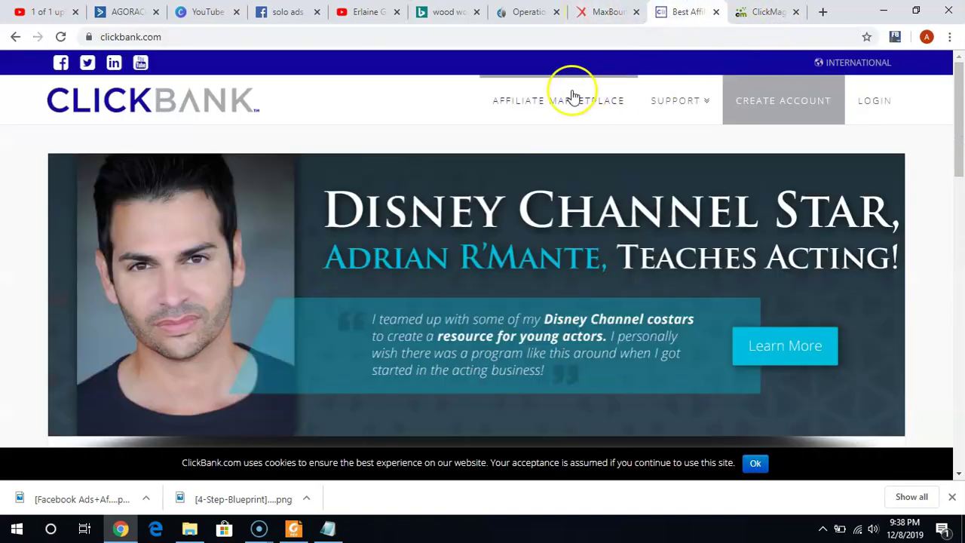
{"action": "left_click", "coordinate": [549, 104]}
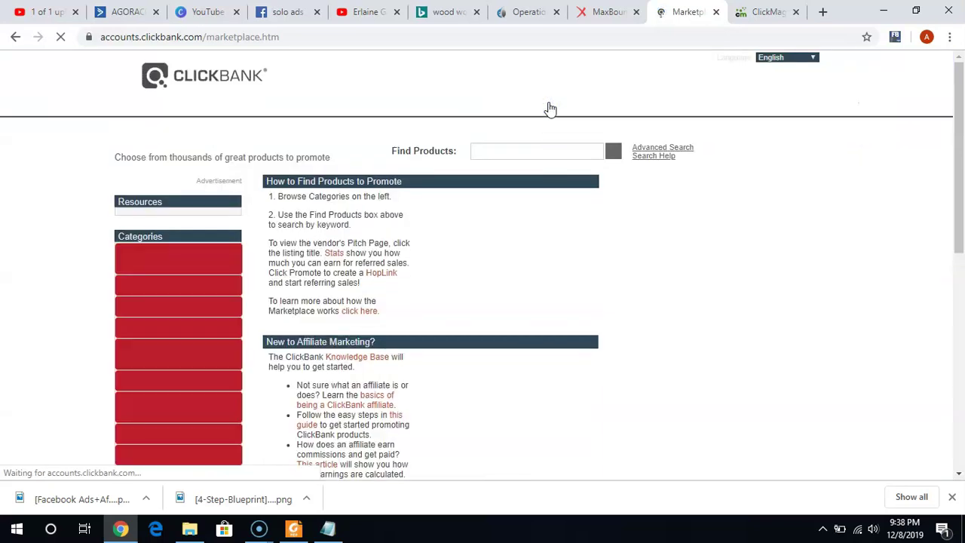
{"action": "left_click", "coordinate": [539, 153]}
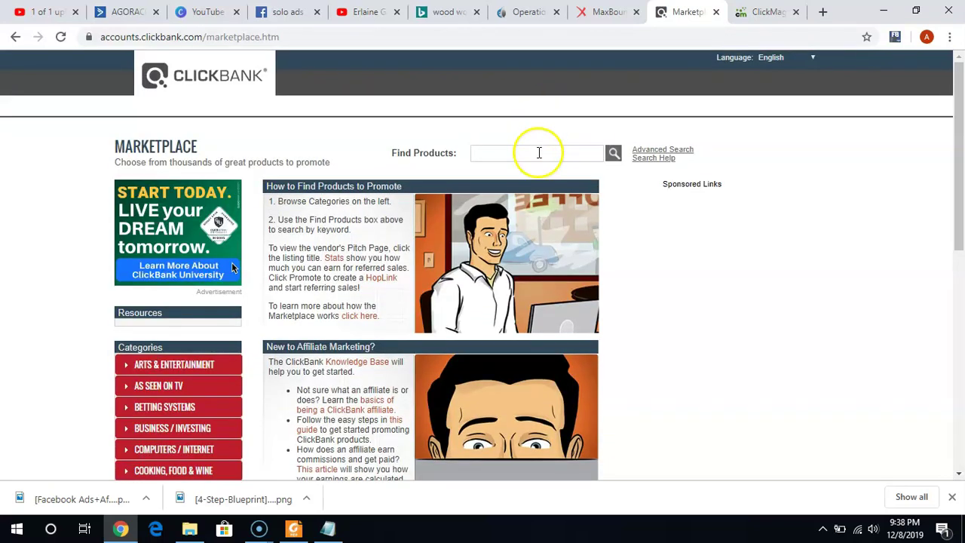
{"action": "type", "text": "wood"}
{"action": "key", "text": "Return"}
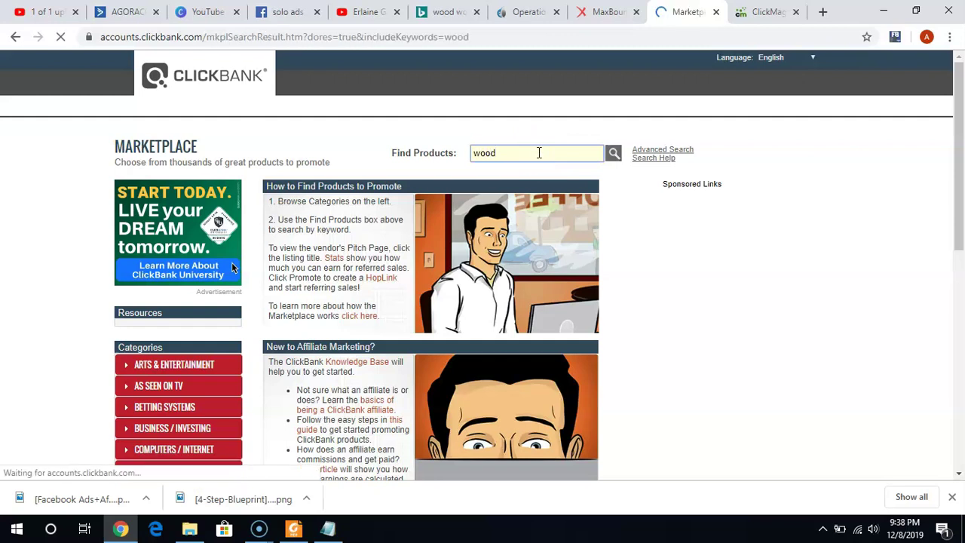
{"action": "left_click", "coordinate": [401, 330]}
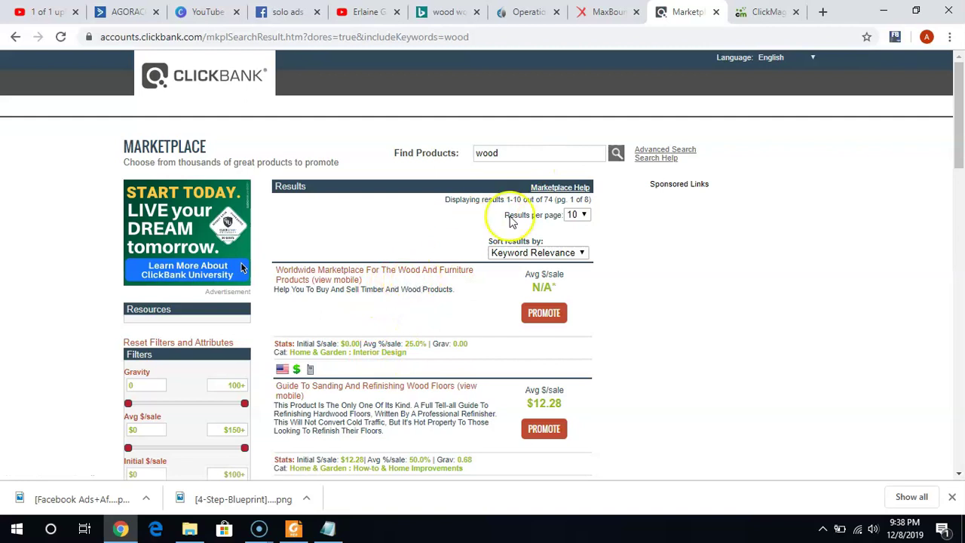
{"action": "left_click_drag", "start_coordinate": [956, 129], "coordinate": [939, 112]}
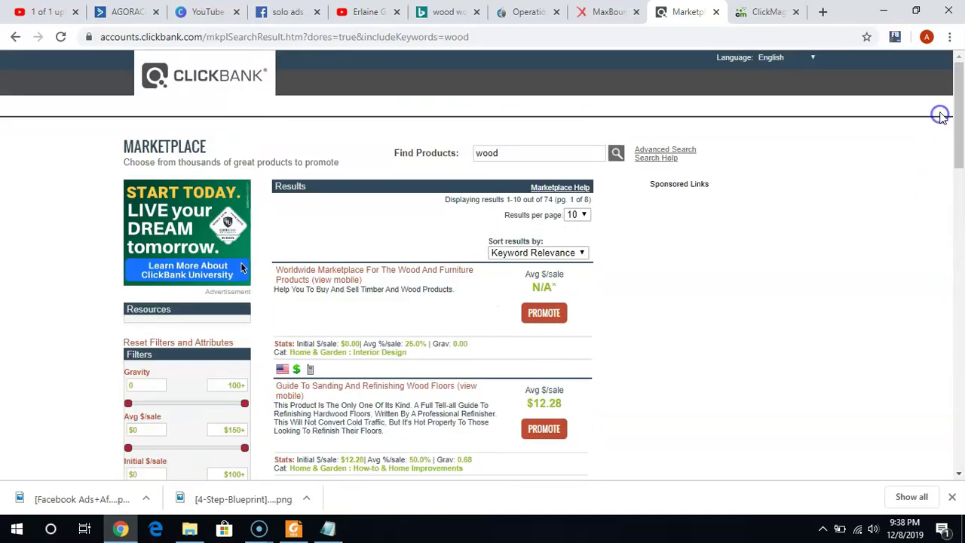
Re-run the marketplace search as 'woodworking', then as 'wood working'.
{"action": "left_click", "coordinate": [577, 149]}
{"action": "type", "text": "working"}
{"action": "key", "text": "Return"}
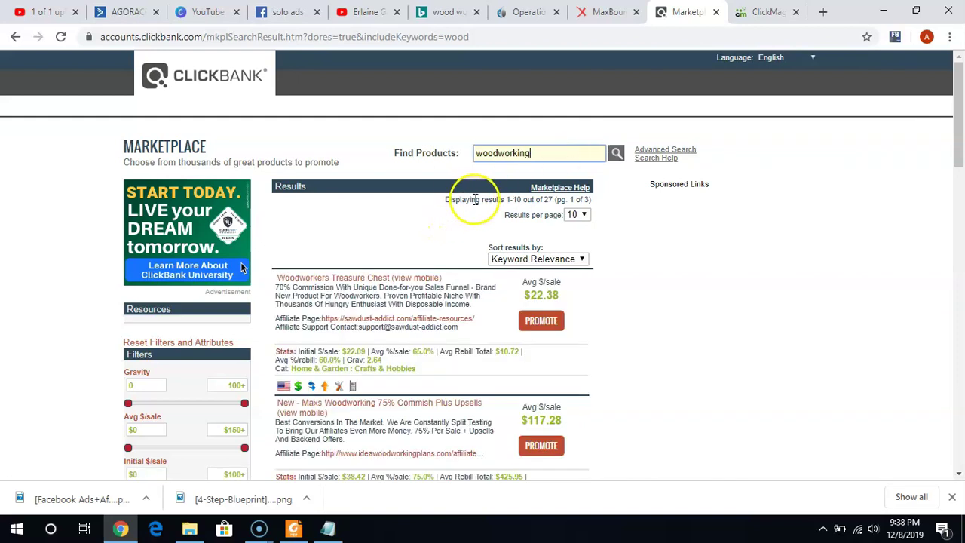
{"action": "left_click", "coordinate": [499, 153]}
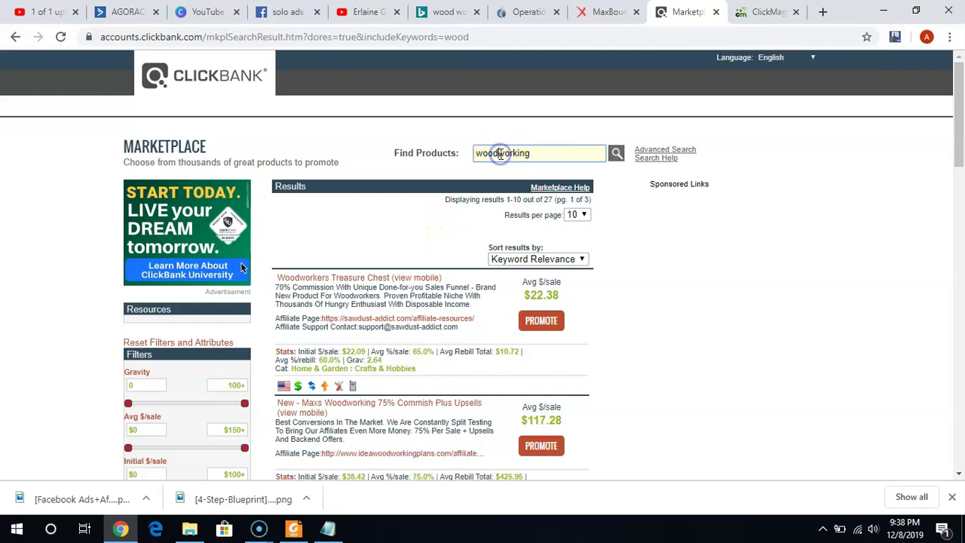
{"action": "key", "text": "Return"}
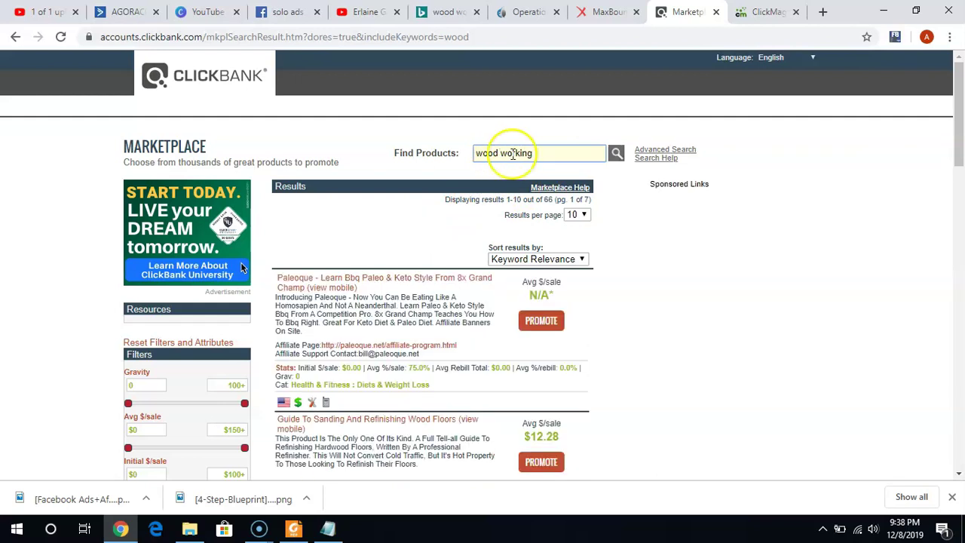
Replace the search term with 'ted' to list the 21 products including Tedswoodworking.
{"action": "double_click", "coordinate": [537, 155]}
{"action": "key", "text": "BackSpace"}
{"action": "key", "text": "BackSpace"}
{"action": "key", "text": "BackSpace"}
{"action": "key", "text": "BackSpace"}
{"action": "key", "text": "BackSpace"}
{"action": "key", "text": "BackSpace"}
{"action": "type", "text": "ted"}
{"action": "key", "text": "Return"}
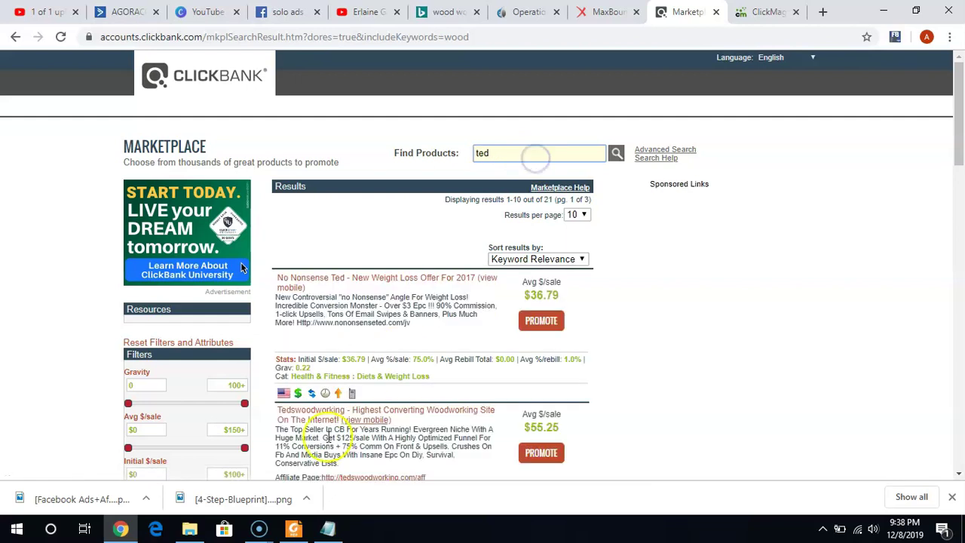
{"action": "left_click_drag", "start_coordinate": [955, 147], "coordinate": [961, 198]}
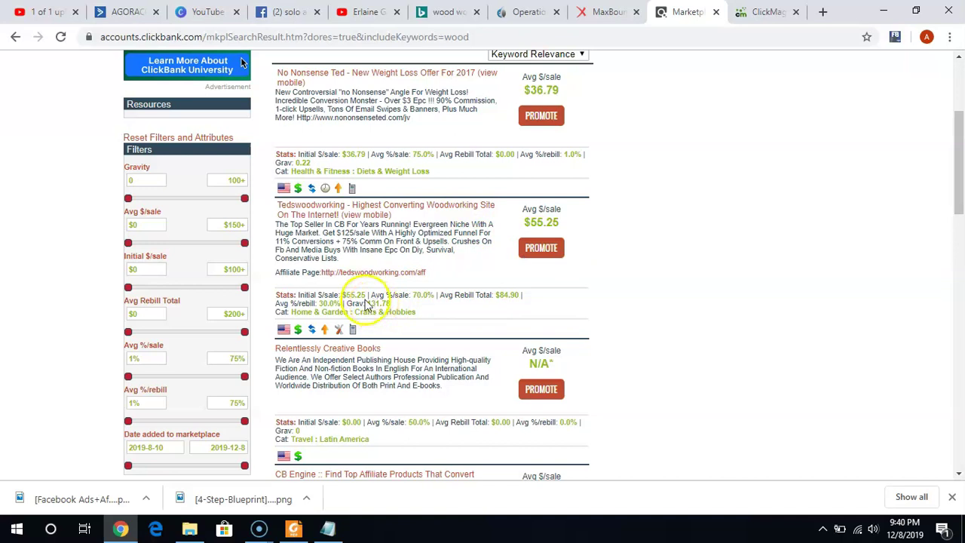
{"action": "left_click_drag", "start_coordinate": [368, 303], "coordinate": [393, 311]}
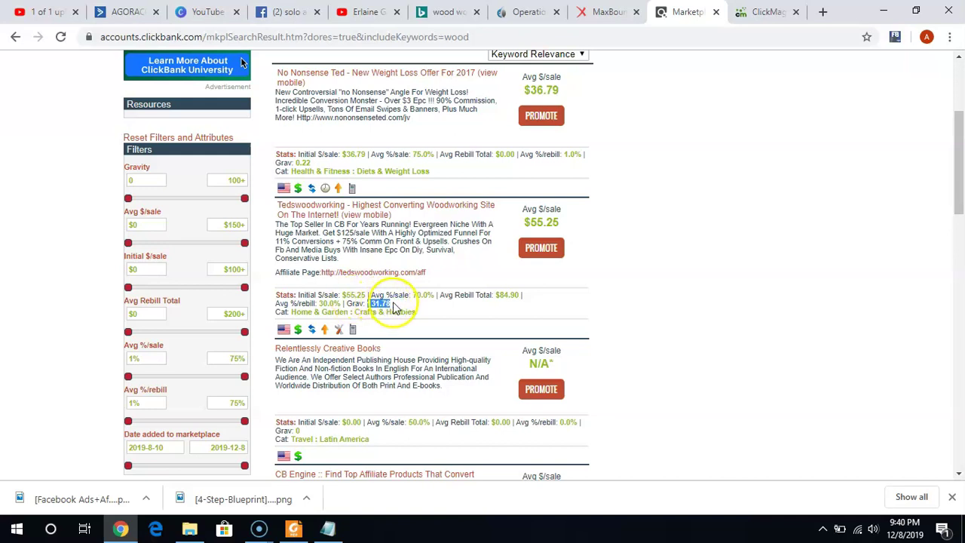
{"action": "left_click", "coordinate": [445, 314]}
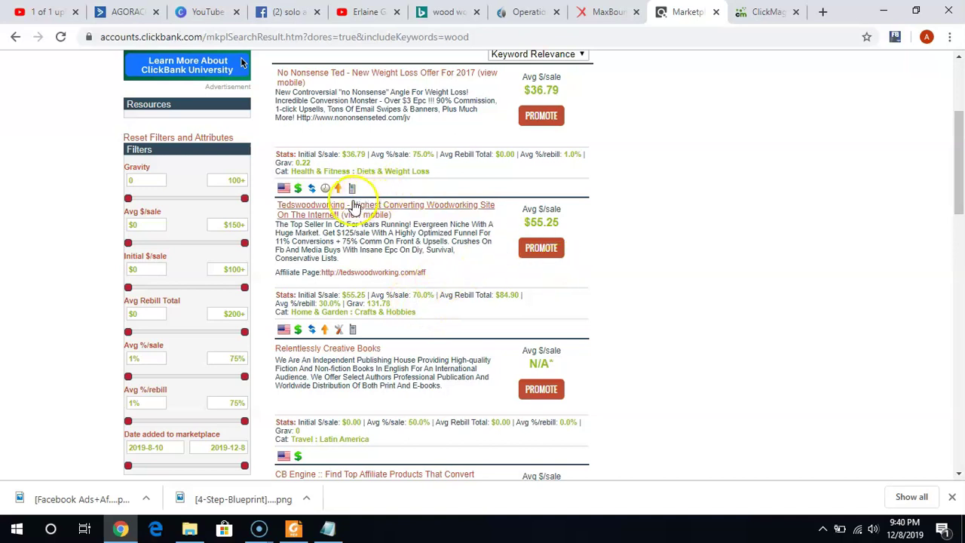
Open the Tedswoodworking sales page at tedswoodworking.com/new/vsl headlined '16,000 Wood Plans'.
{"action": "left_click", "coordinate": [343, 208]}
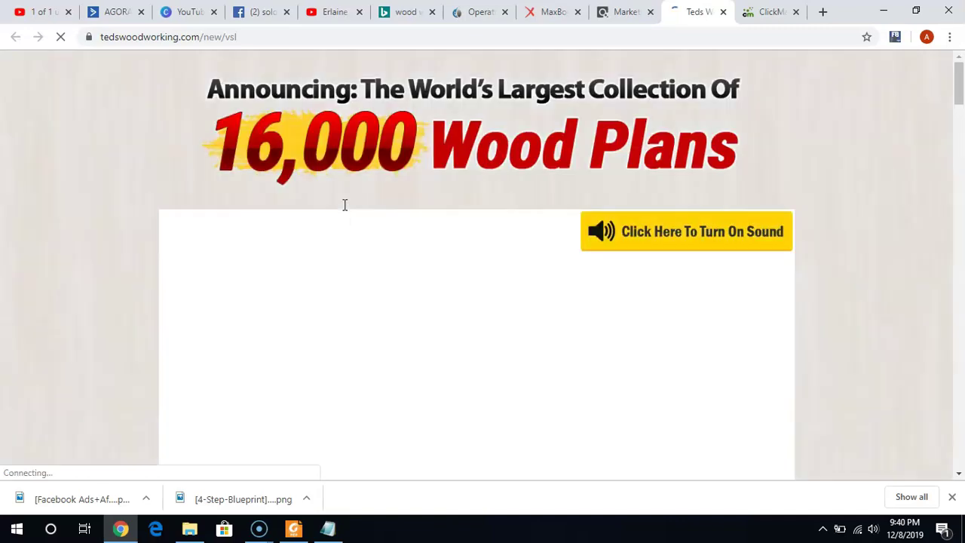
{"action": "left_click", "coordinate": [343, 210]}
{"action": "left_click", "coordinate": [958, 91]}
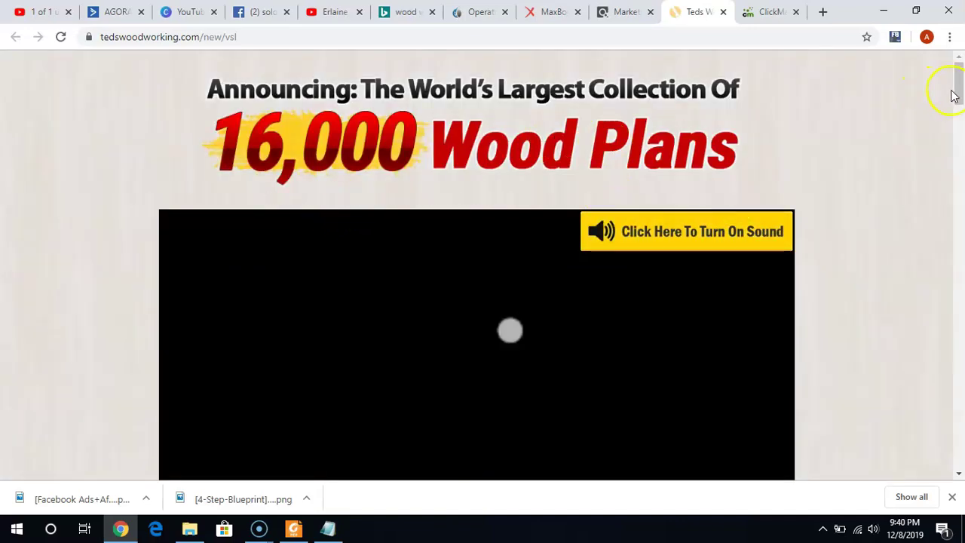
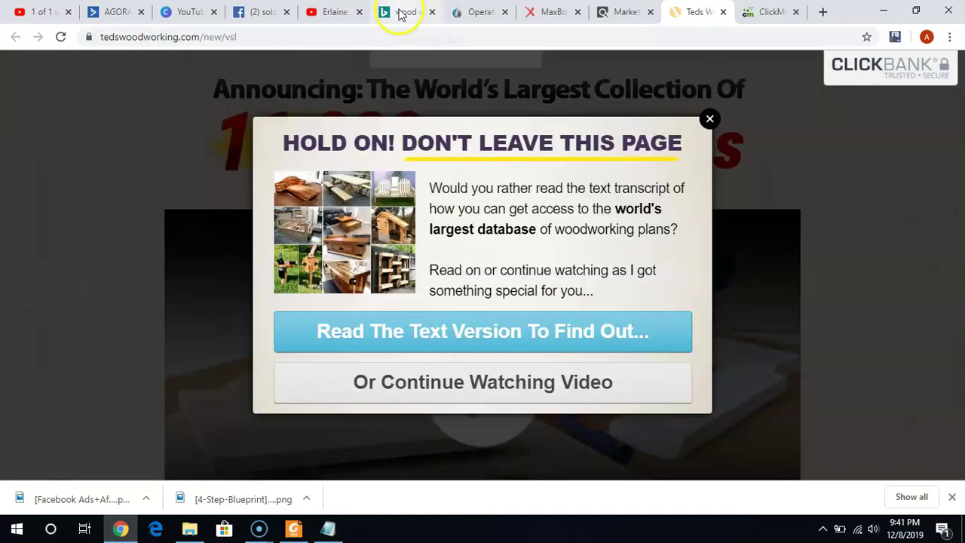
Scan the Bing woodworking results, then go forward to ultimatesmallshop.com/go.
{"action": "left_click", "coordinate": [400, 12]}
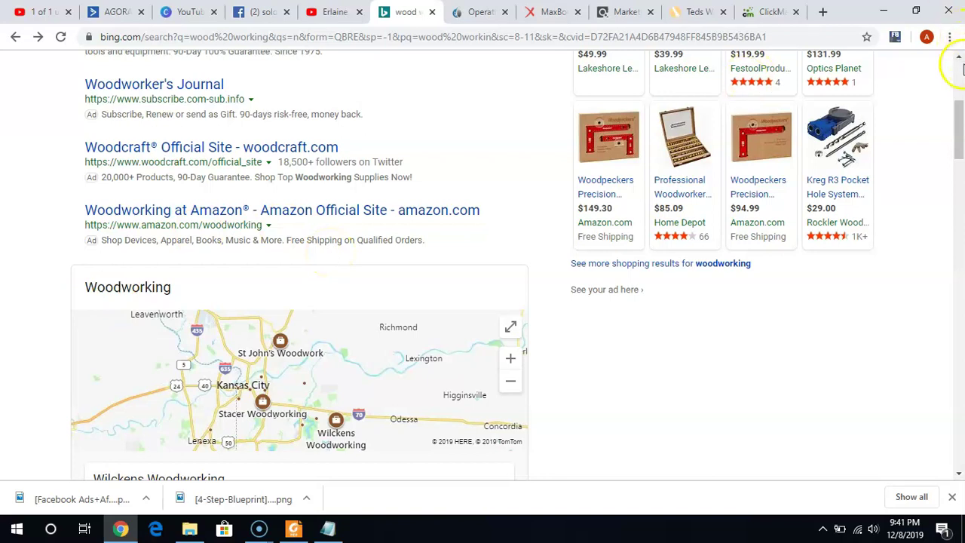
{"action": "left_click", "coordinate": [959, 66]}
{"action": "left_click", "coordinate": [956, 189]}
{"action": "left_click", "coordinate": [468, 167]}
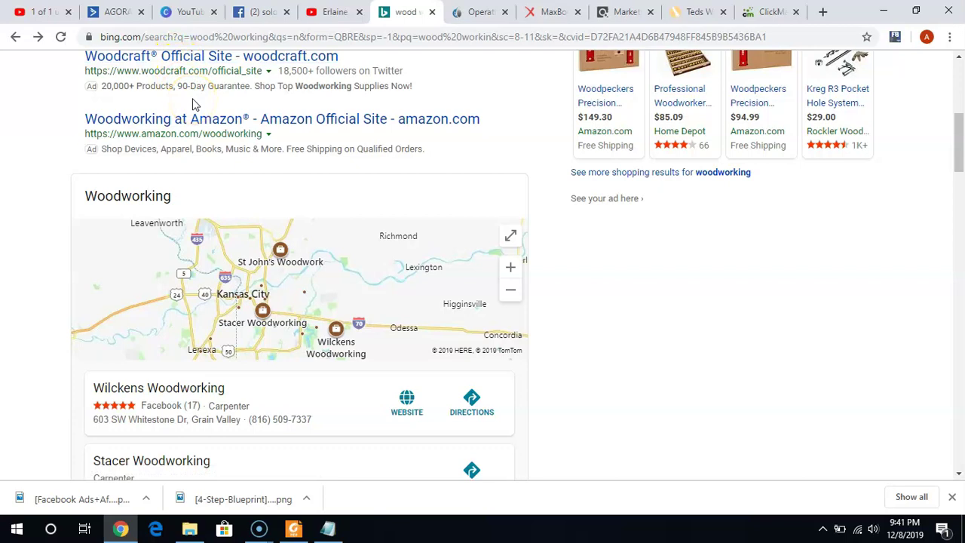
{"action": "left_click", "coordinate": [40, 38]}
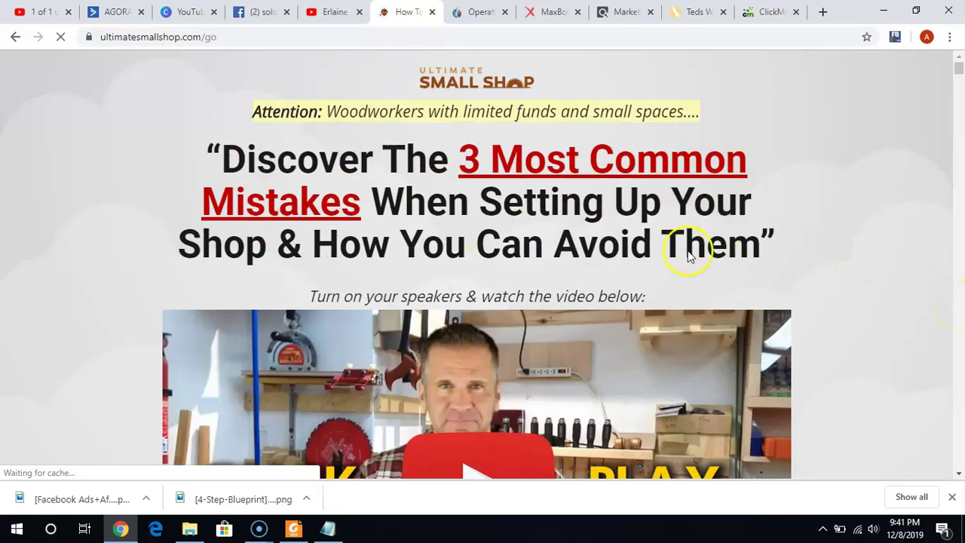
{"action": "left_click", "coordinate": [763, 15]}
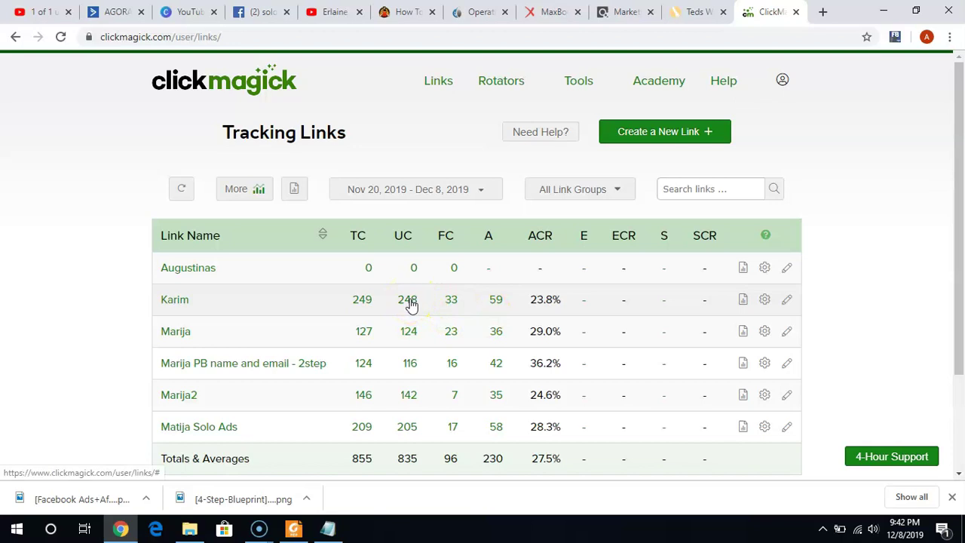
{"action": "left_click", "coordinate": [403, 10]}
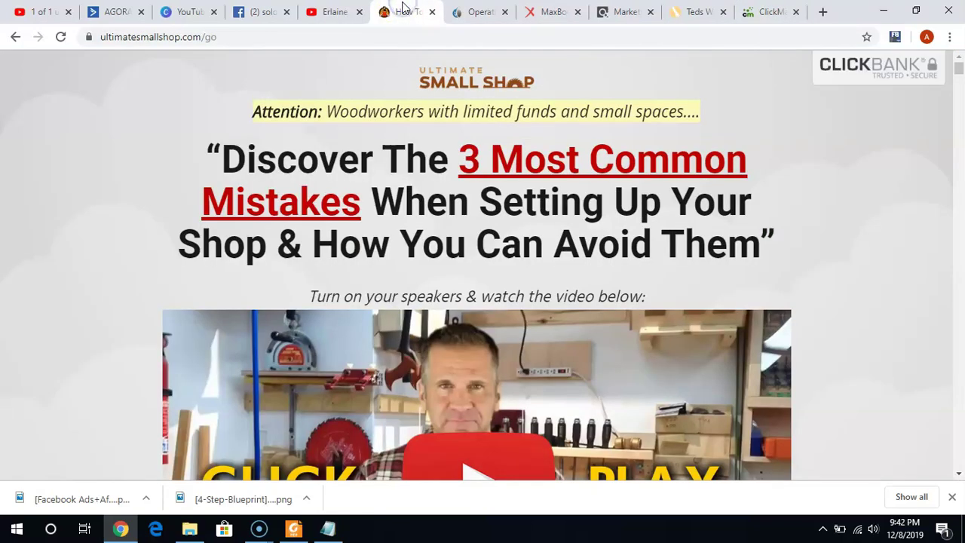
{"action": "scroll", "coordinate": [958, 226], "scroll_direction": "down", "scroll_amount": 2}
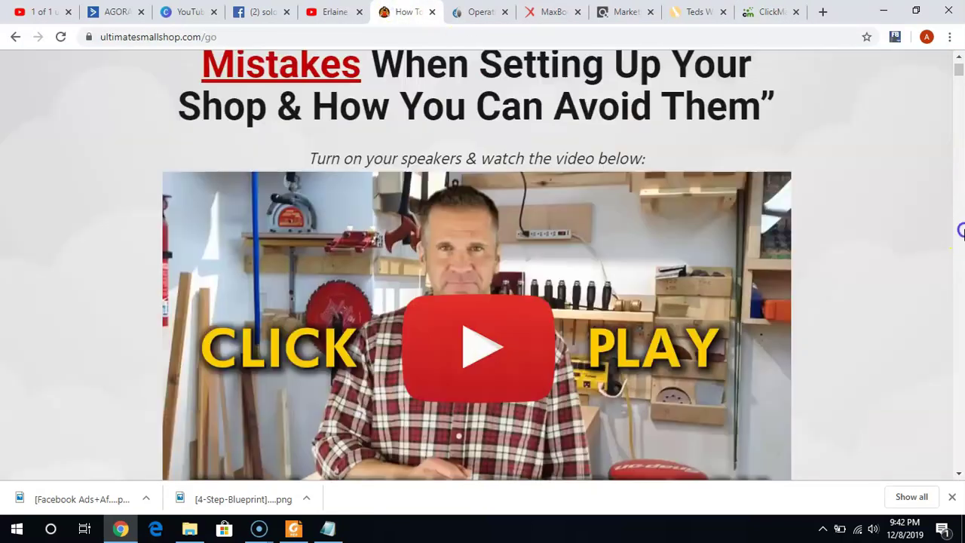
{"action": "scroll", "coordinate": [962, 232], "scroll_direction": "down", "scroll_amount": 15}
{"action": "scroll", "coordinate": [962, 231], "scroll_direction": "down", "scroll_amount": 20}
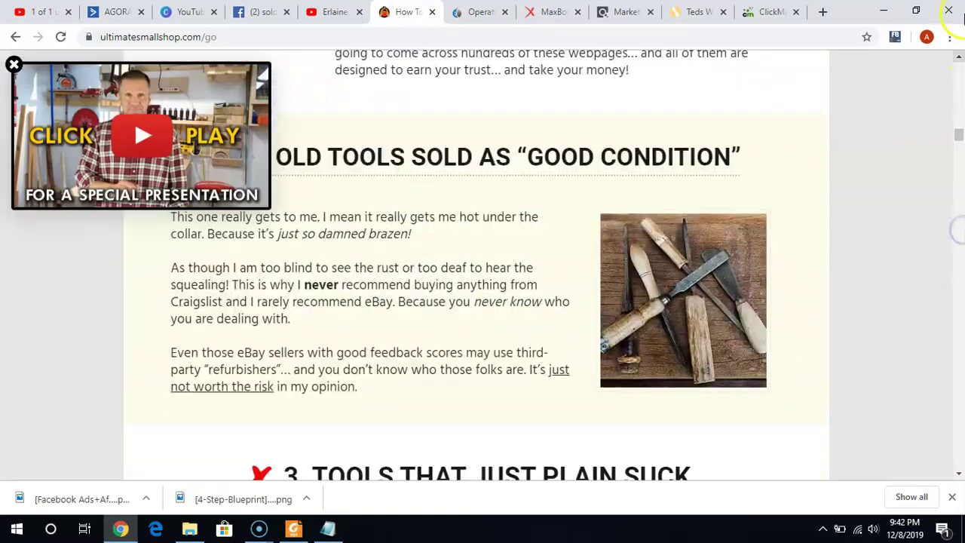
{"action": "left_click", "coordinate": [957, 75]}
{"action": "scroll", "coordinate": [958, 76], "scroll_direction": "up", "scroll_amount": 20}
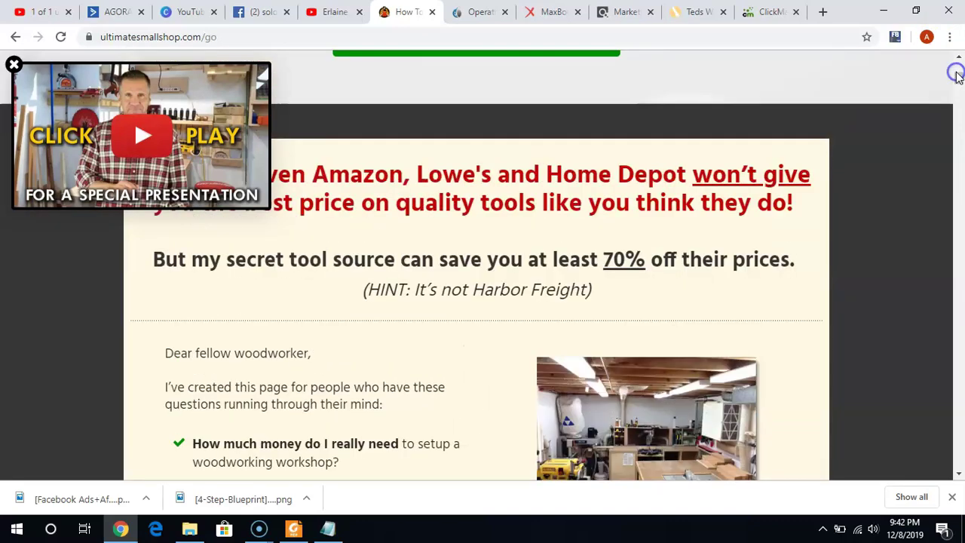
{"action": "scroll", "coordinate": [957, 75], "scroll_direction": "up", "scroll_amount": 4}
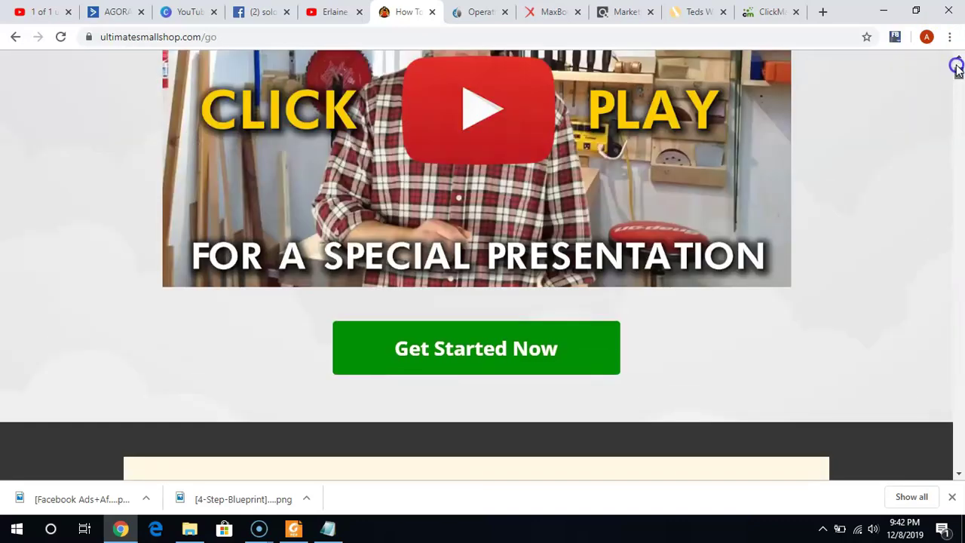
{"action": "scroll", "coordinate": [957, 68], "scroll_direction": "up", "scroll_amount": 5}
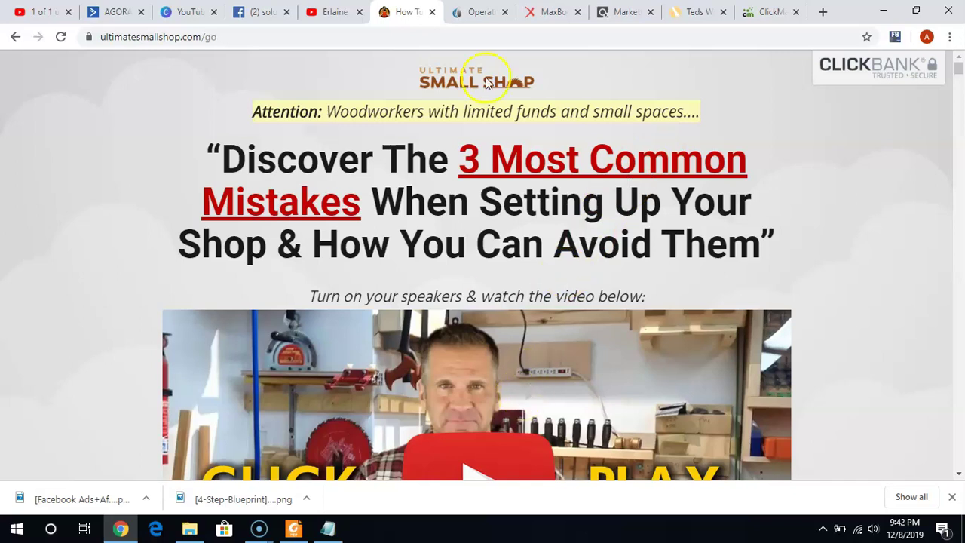
Close the Ultimate Small Shop 'How To' tab to reveal the Operation Emancipation opt-in page.
{"action": "left_click", "coordinate": [432, 12]}
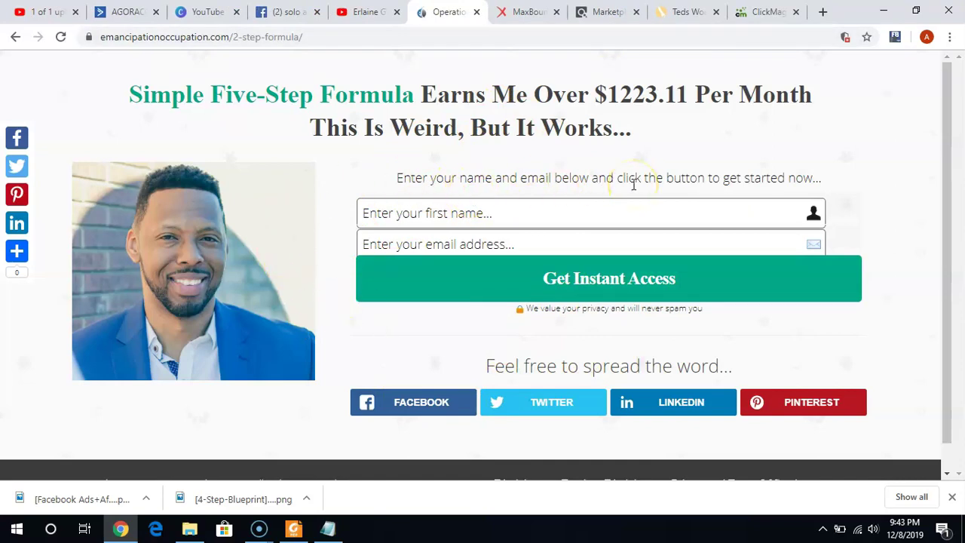
Dismiss the 'Hold on' popup on the Teds Woodworking sales page.
{"action": "left_click", "coordinate": [691, 17]}
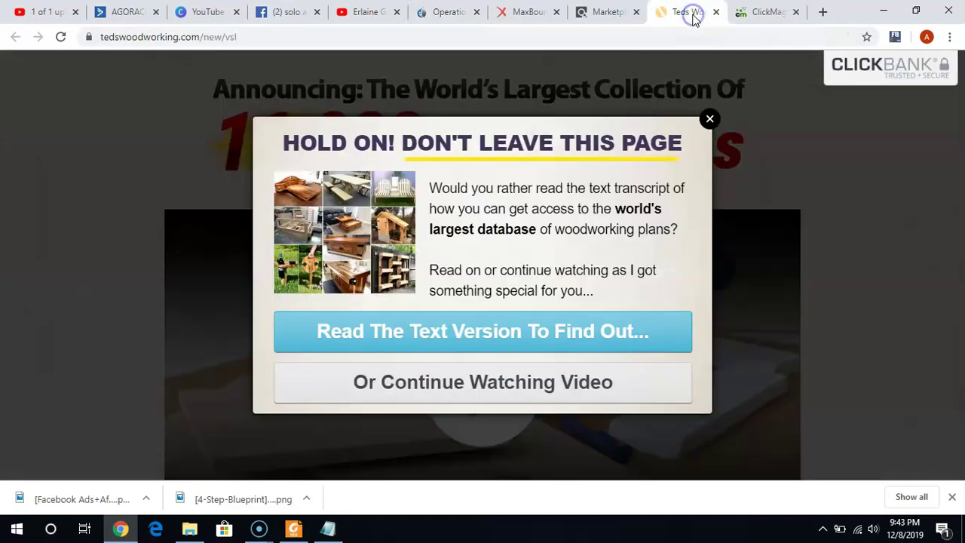
{"action": "left_click", "coordinate": [709, 118]}
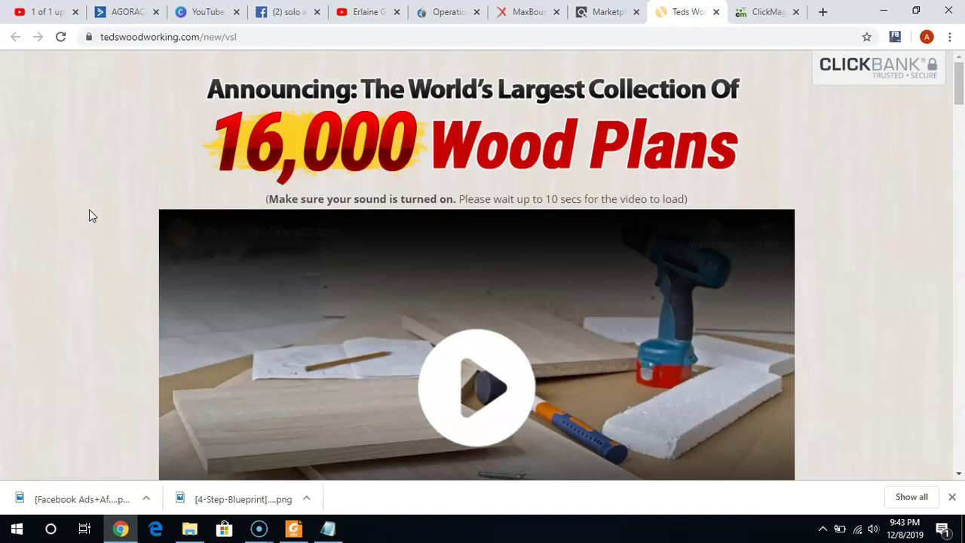
{"action": "left_click", "coordinate": [435, 25]}
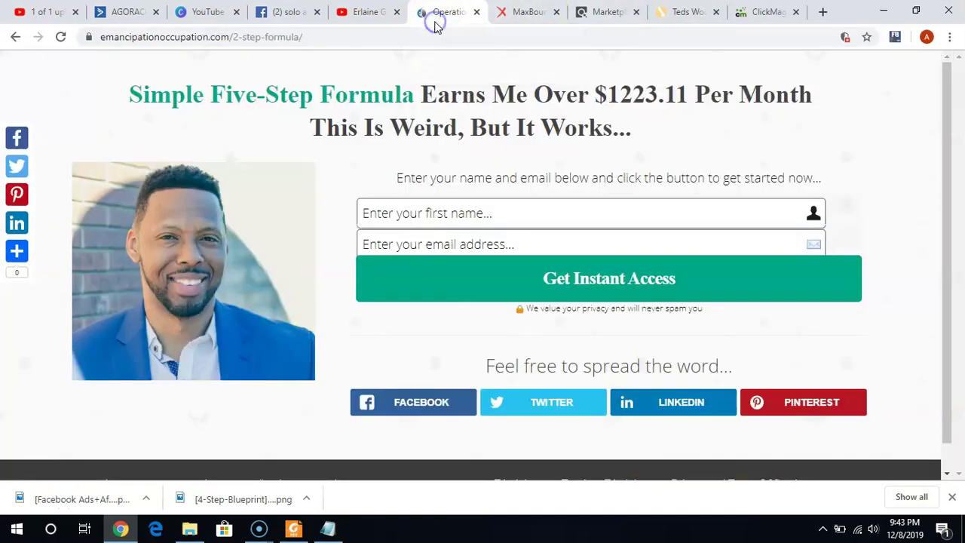
{"action": "left_click", "coordinate": [692, 13]}
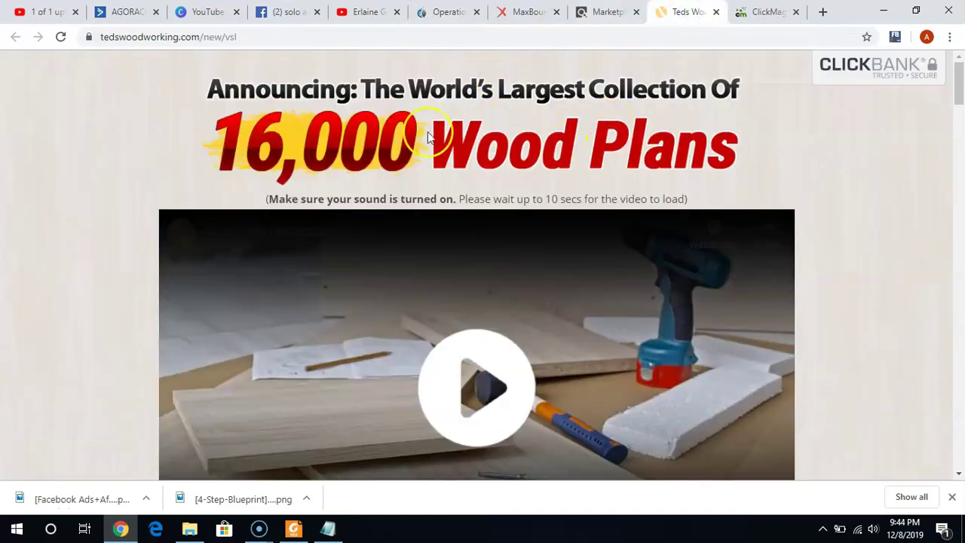
Play and pause the 16,000 Wood Plans sales video, then bring up Chrome's main menu.
{"action": "left_click", "coordinate": [382, 330]}
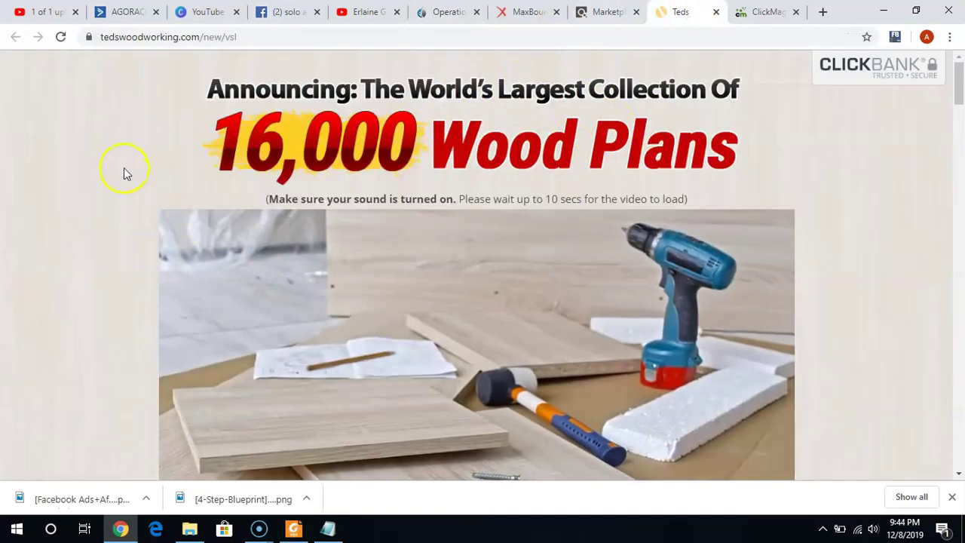
{"action": "left_click", "coordinate": [270, 307]}
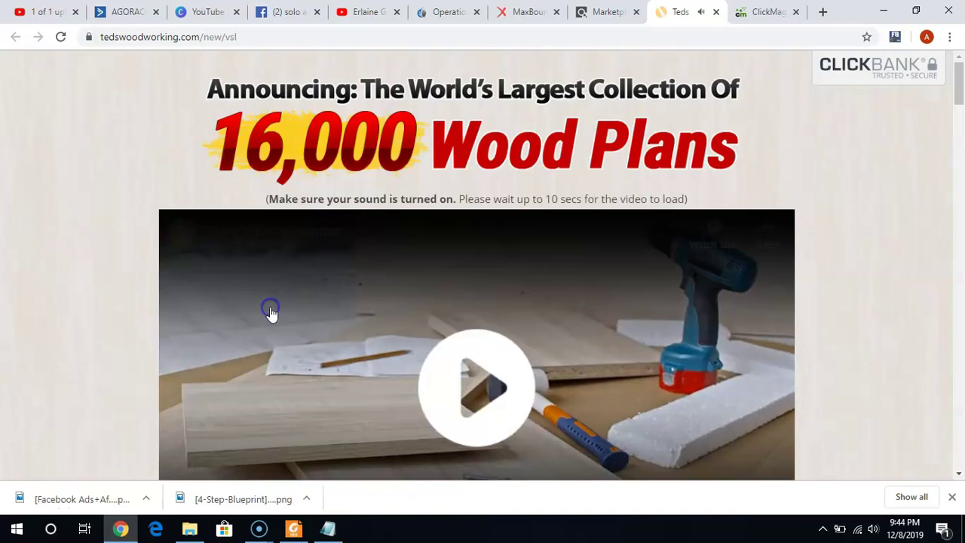
{"action": "left_click", "coordinate": [75, 197]}
{"action": "left_click", "coordinate": [74, 197]}
{"action": "left_click", "coordinate": [904, 155]}
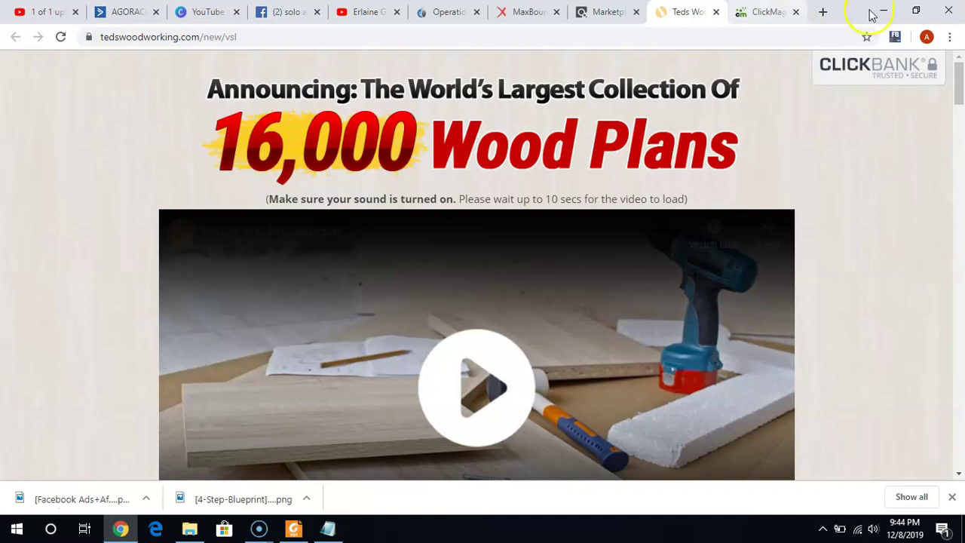
{"action": "left_click", "coordinate": [950, 38]}
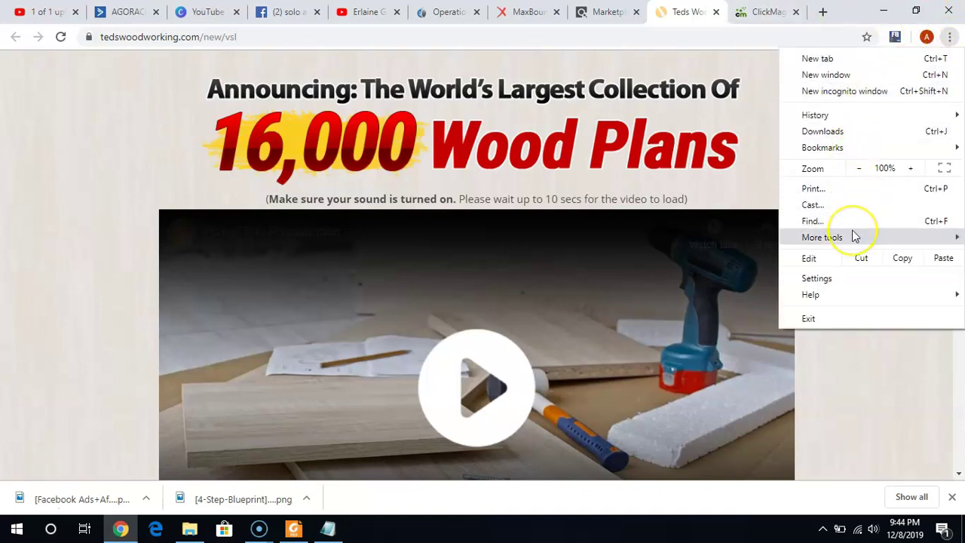
{"action": "mouse_move", "coordinate": [855, 236]}
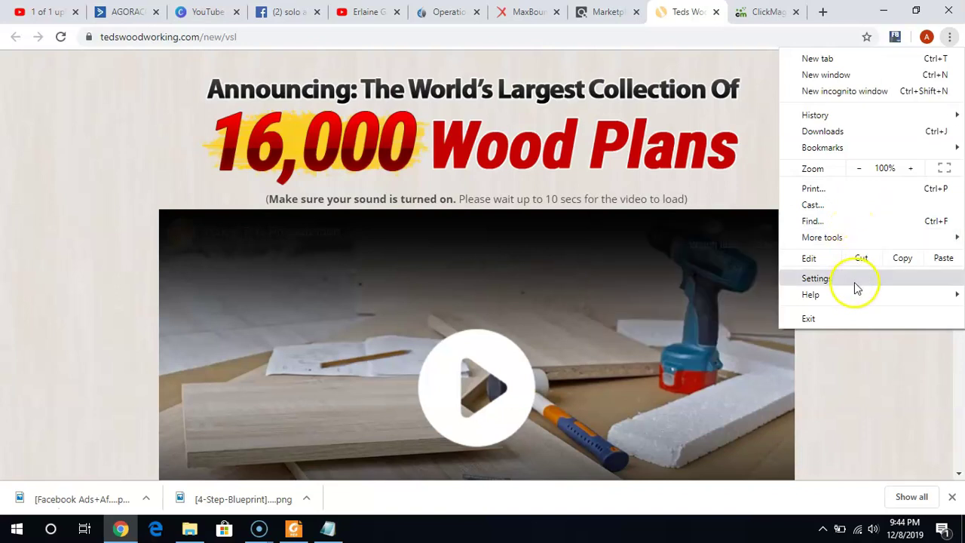
{"action": "mouse_move", "coordinate": [857, 296]}
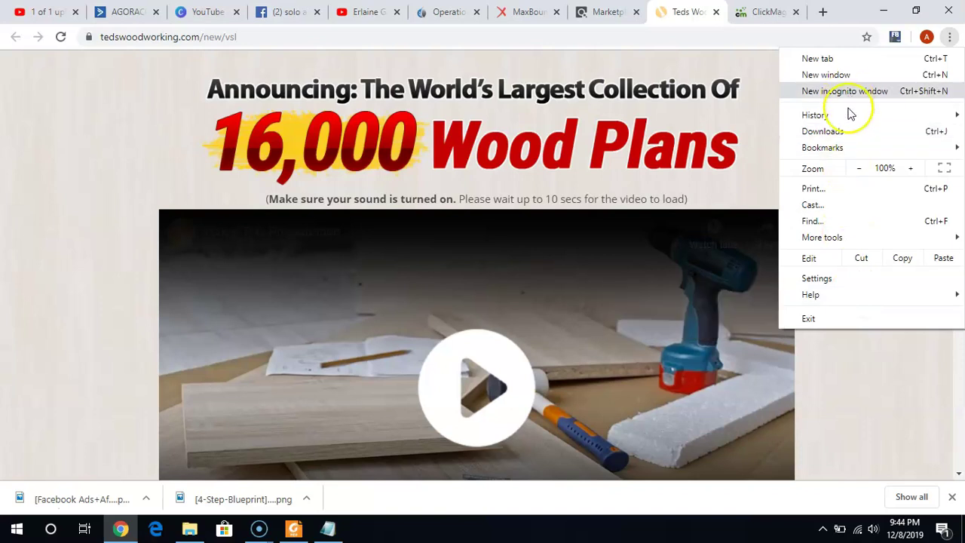
{"action": "mouse_move", "coordinate": [851, 115]}
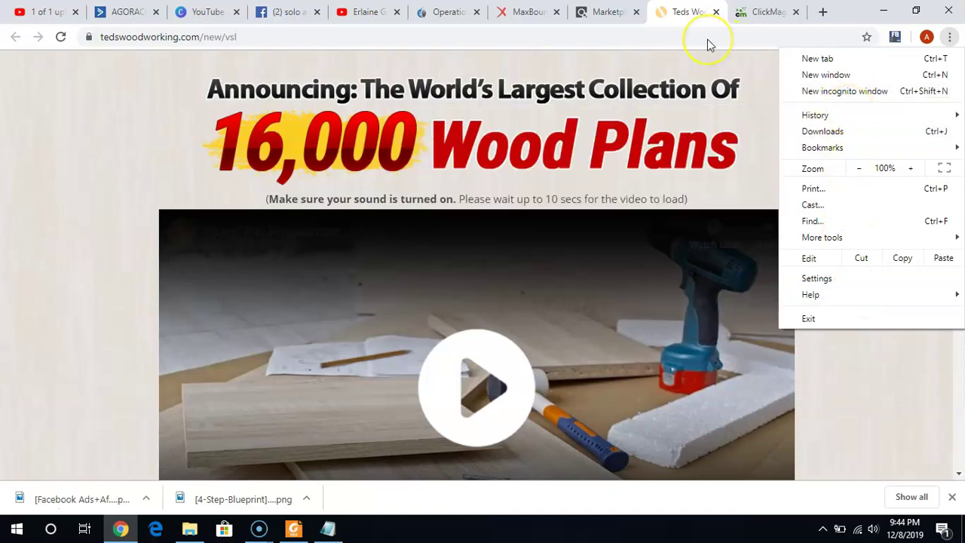
{"action": "left_click", "coordinate": [708, 40]}
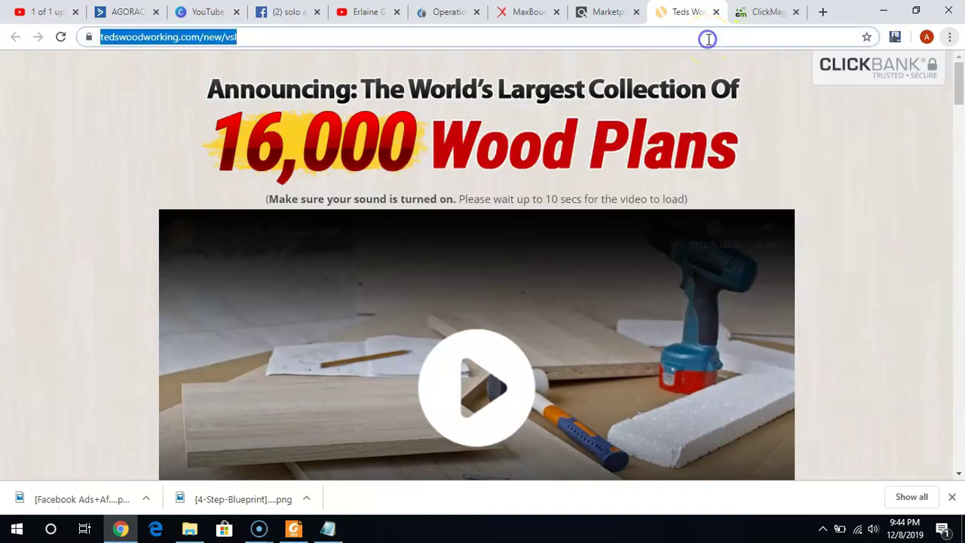
{"action": "left_click", "coordinate": [858, 202]}
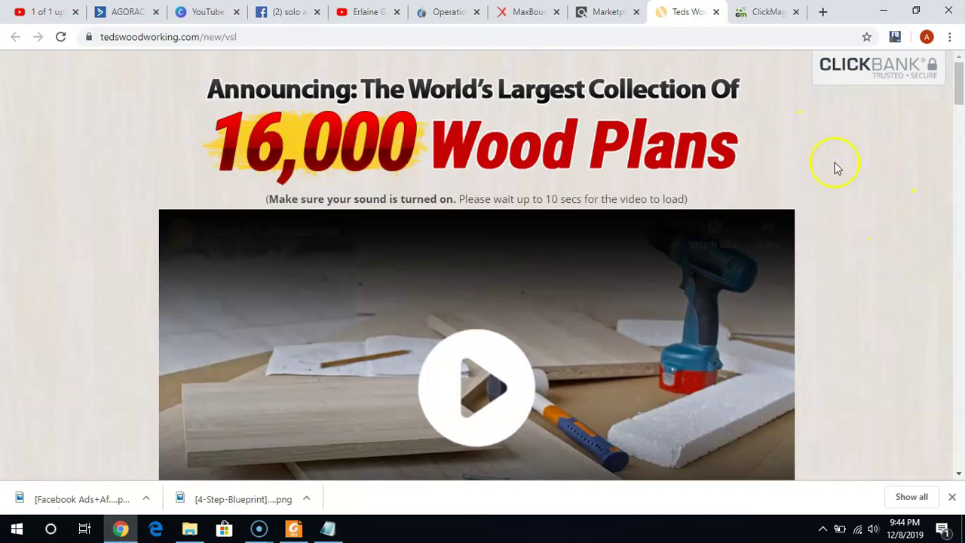
Glance at the Teds Woodworking offer, then return to the emancipationoccupation.com 2-step-formula page.
{"action": "left_click", "coordinate": [454, 14]}
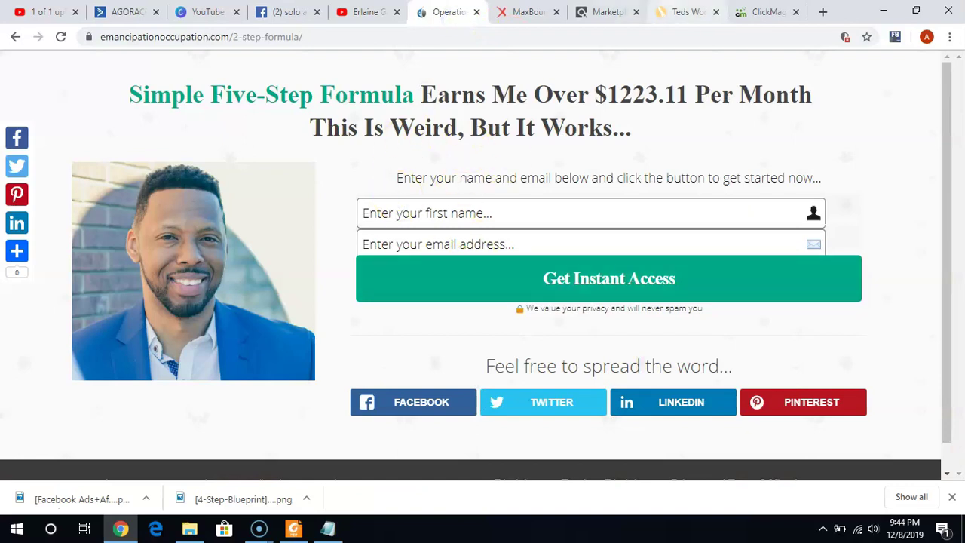
{"action": "left_click", "coordinate": [673, 13]}
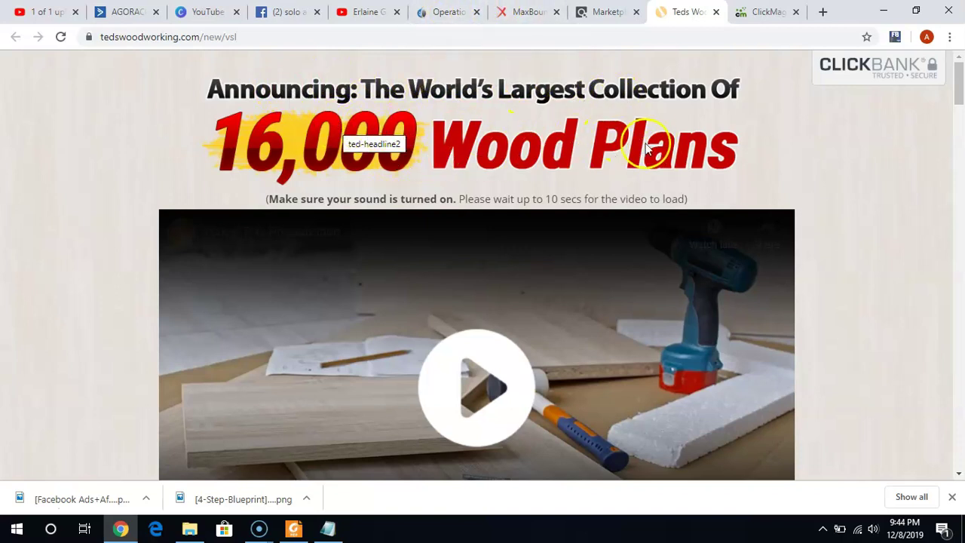
{"action": "left_click", "coordinate": [420, 15]}
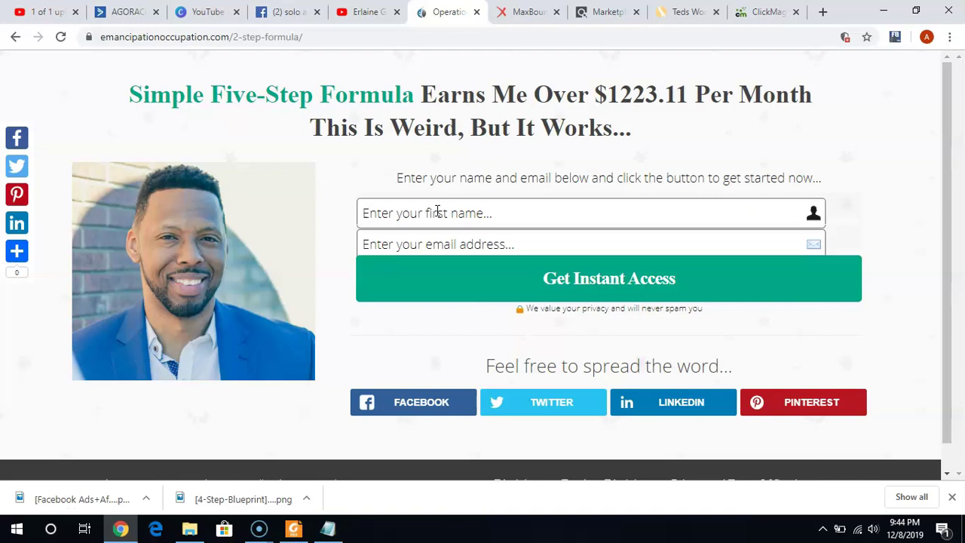
{"action": "left_click", "coordinate": [332, 92]}
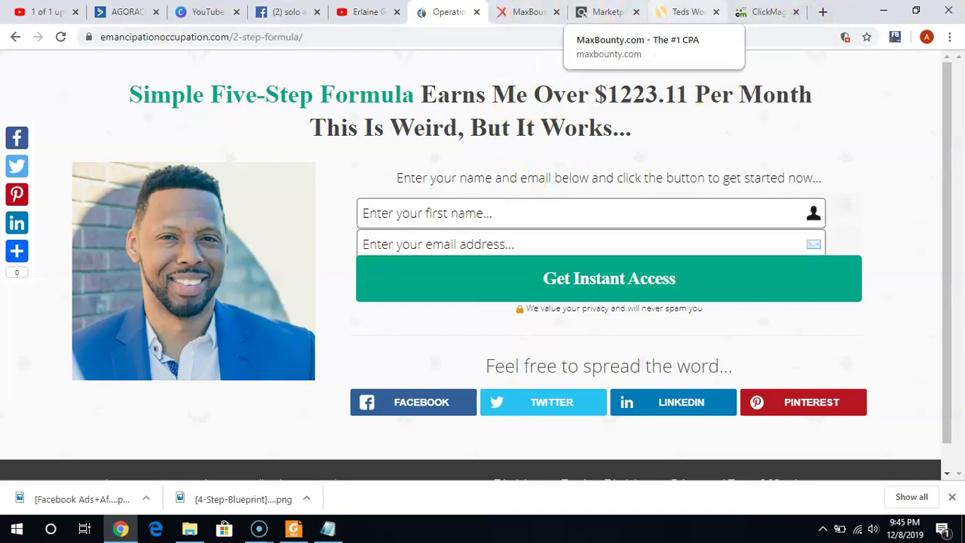
Scroll through MaxBounty's New Campaigns offers and payouts, then switch back to Teds Woodworking.
{"action": "left_click", "coordinate": [512, 9]}
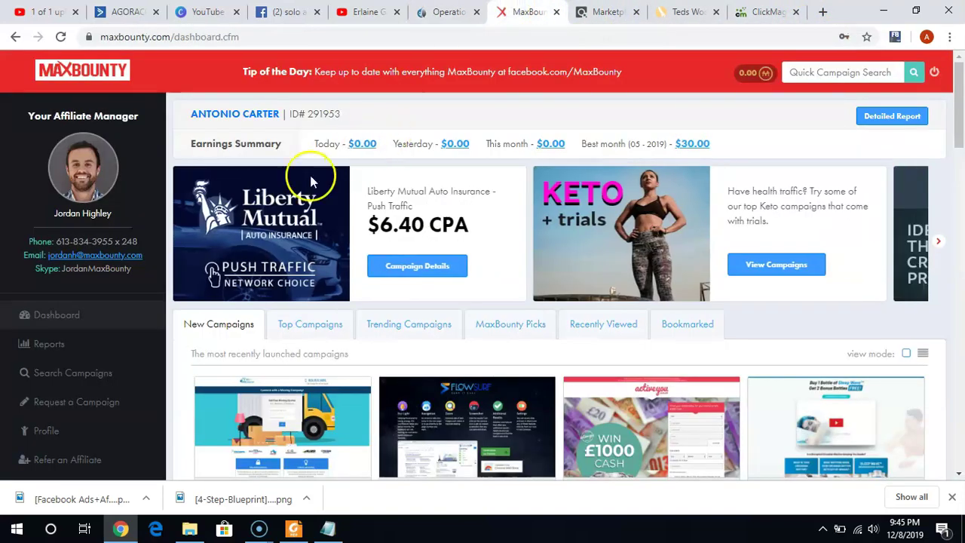
{"action": "scroll", "coordinate": [955, 254], "scroll_direction": "down", "scroll_amount": 5}
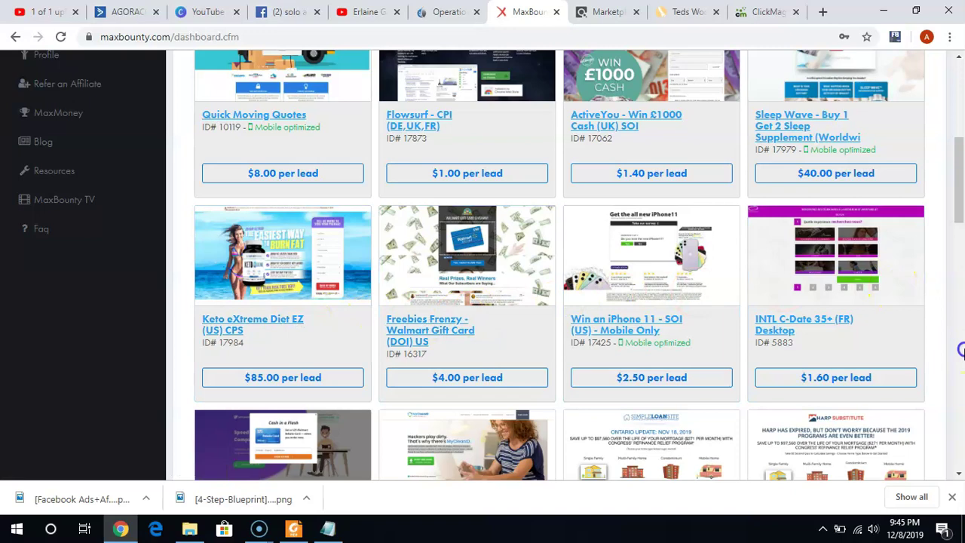
{"action": "scroll", "coordinate": [957, 343], "scroll_direction": "down", "scroll_amount": 5}
{"action": "scroll", "coordinate": [958, 343], "scroll_direction": "down", "scroll_amount": 5}
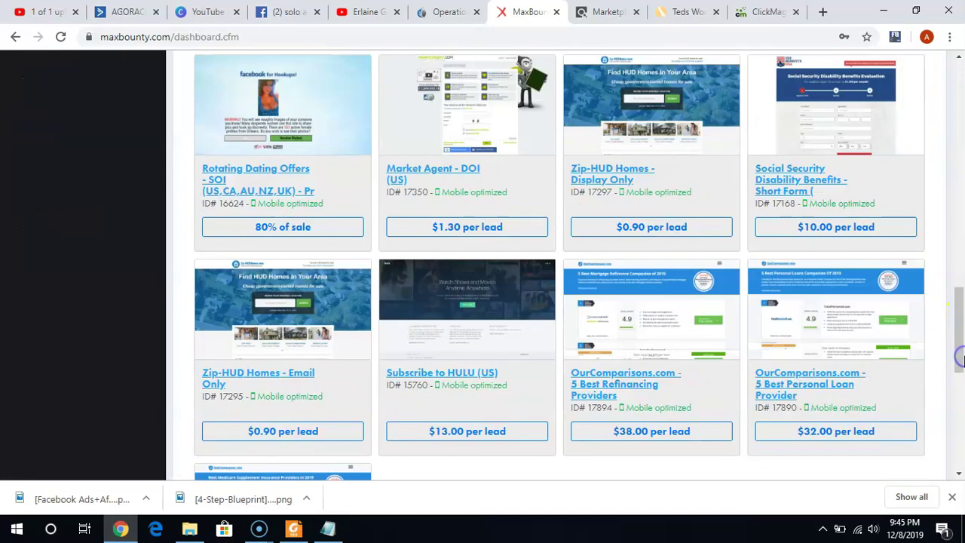
{"action": "left_click", "coordinate": [956, 101]}
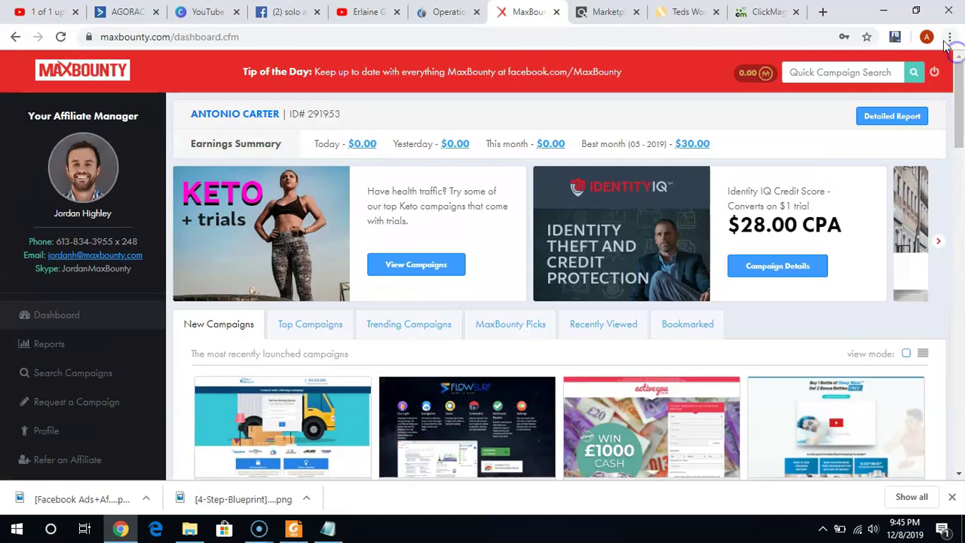
{"action": "left_click", "coordinate": [693, 12]}
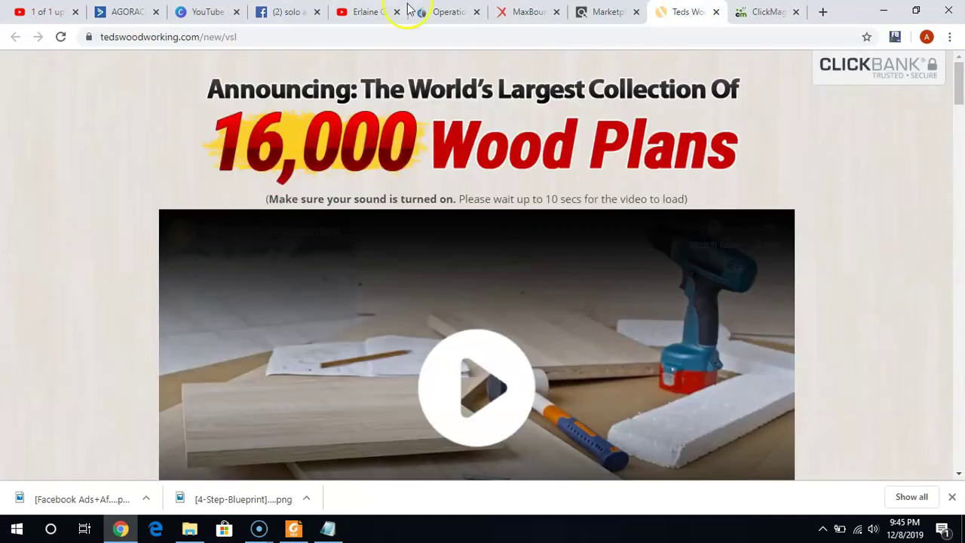
Submit the opt-in form with a test name and e-mail, reaching the 0to100in24hrs.com sales page.
{"action": "left_click", "coordinate": [443, 11]}
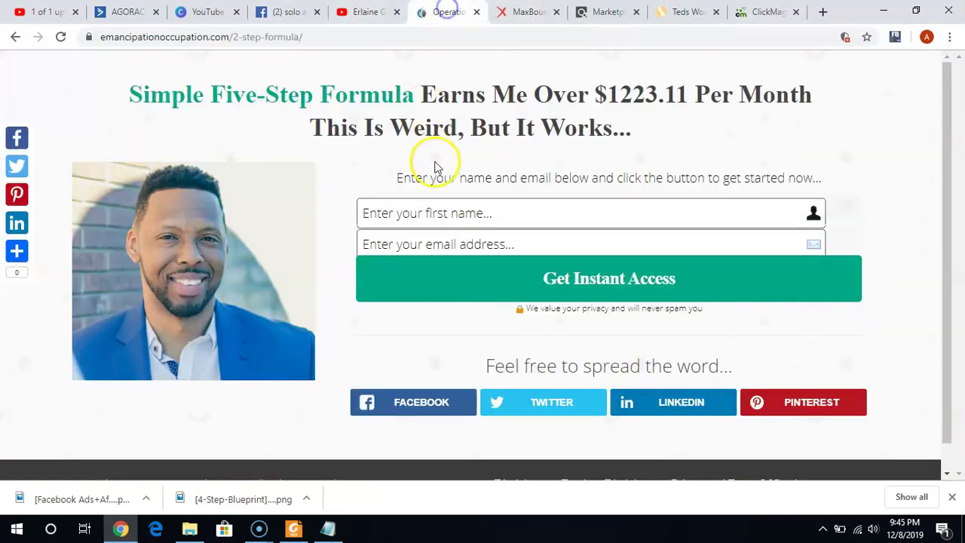
{"action": "type", "text": "y"}
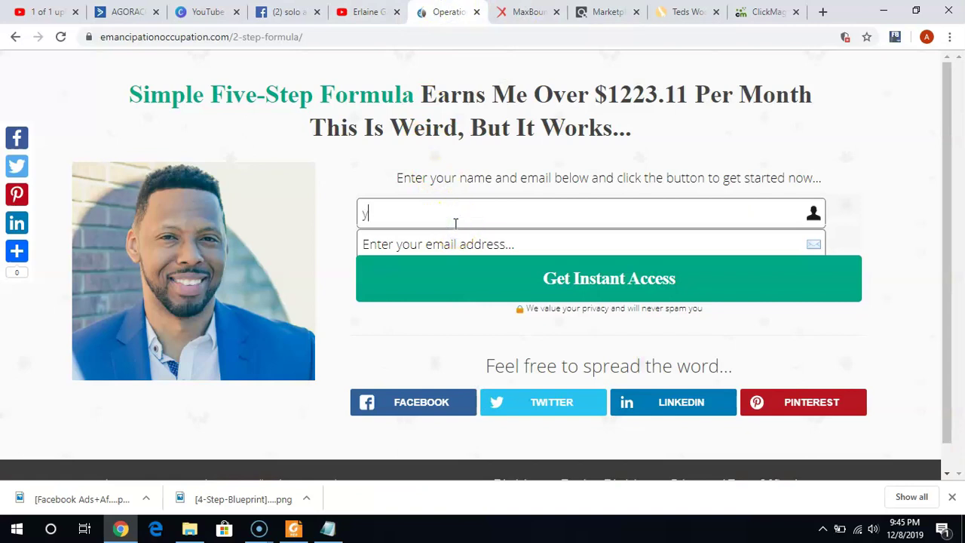
{"action": "type", "text": "tvide"}
{"action": "key", "text": "Tab"}
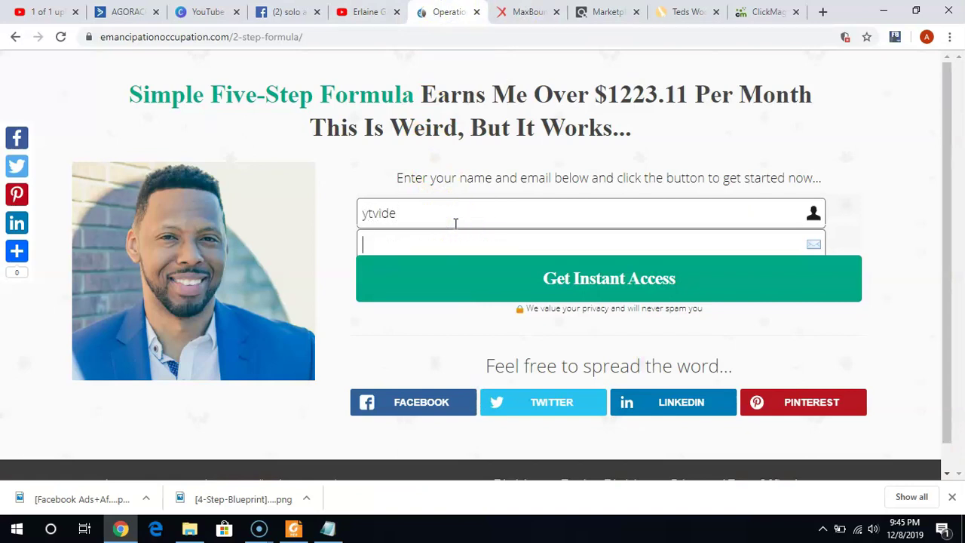
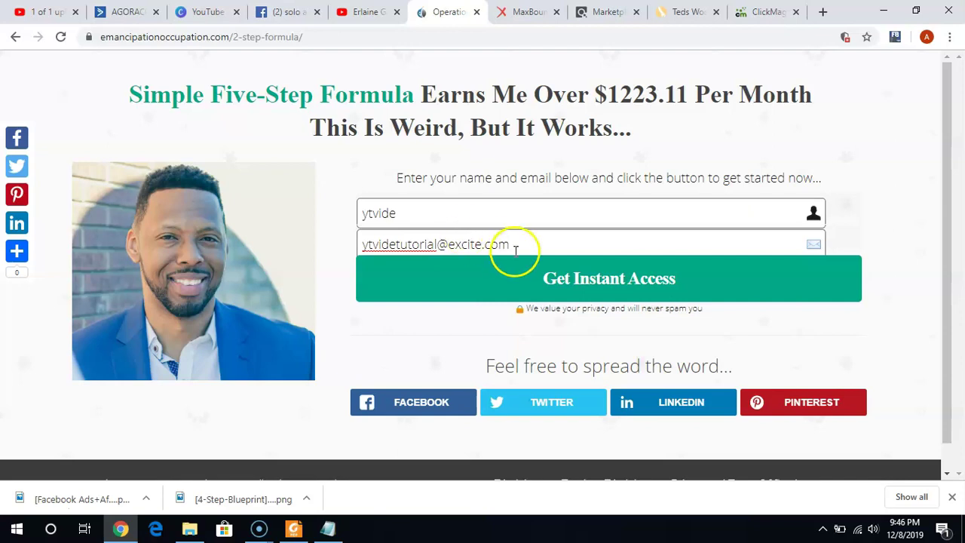
{"action": "left_click", "coordinate": [559, 271]}
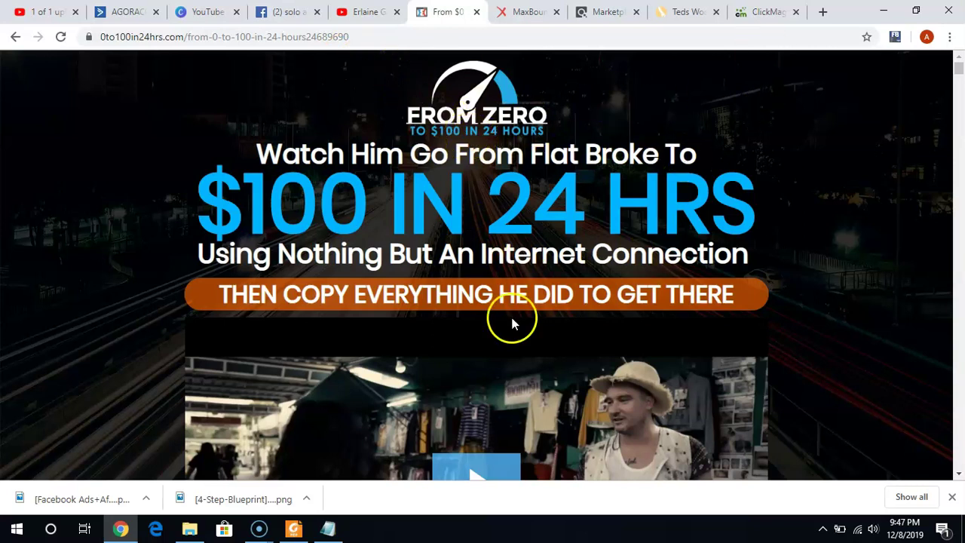
Check ActiveCampaign's 2,093 contacts and the newest subscriber's e-mail in recent activity.
{"action": "left_click", "coordinate": [136, 14]}
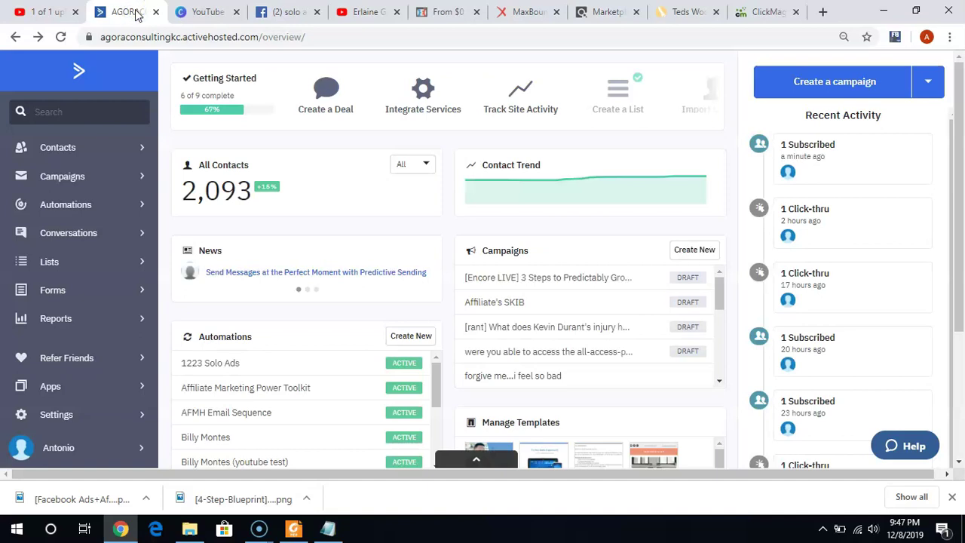
{"action": "mouse_move", "coordinate": [789, 173]}
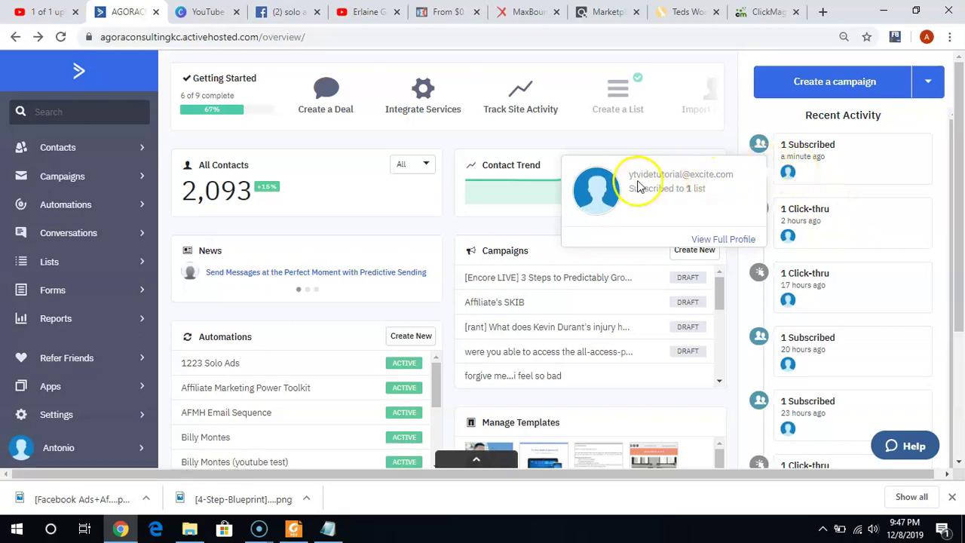
{"action": "left_click_drag", "start_coordinate": [630, 175], "coordinate": [742, 181]}
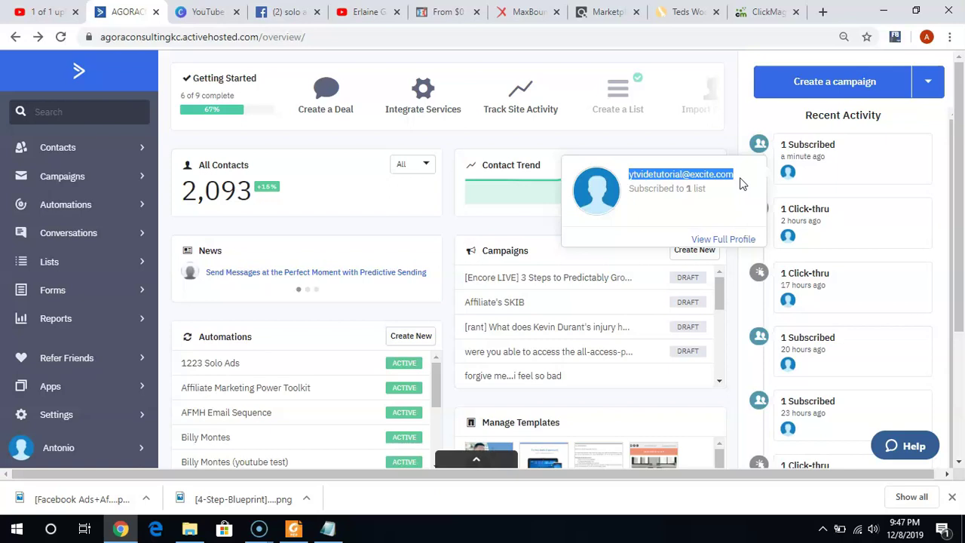
{"action": "left_click", "coordinate": [743, 183]}
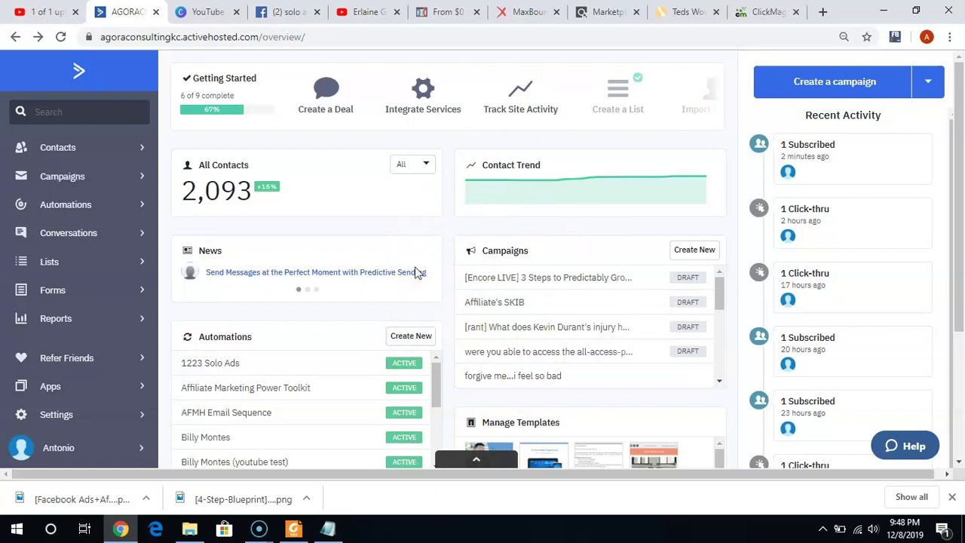
{"action": "left_click", "coordinate": [61, 208]}
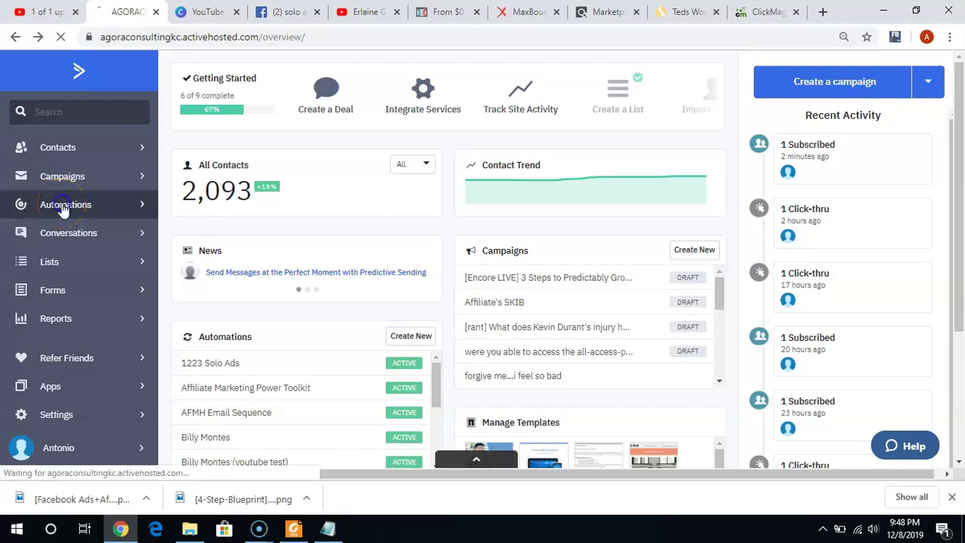
Open the AFMH Email Sequence automation from the Automations list.
{"action": "left_click", "coordinate": [420, 257]}
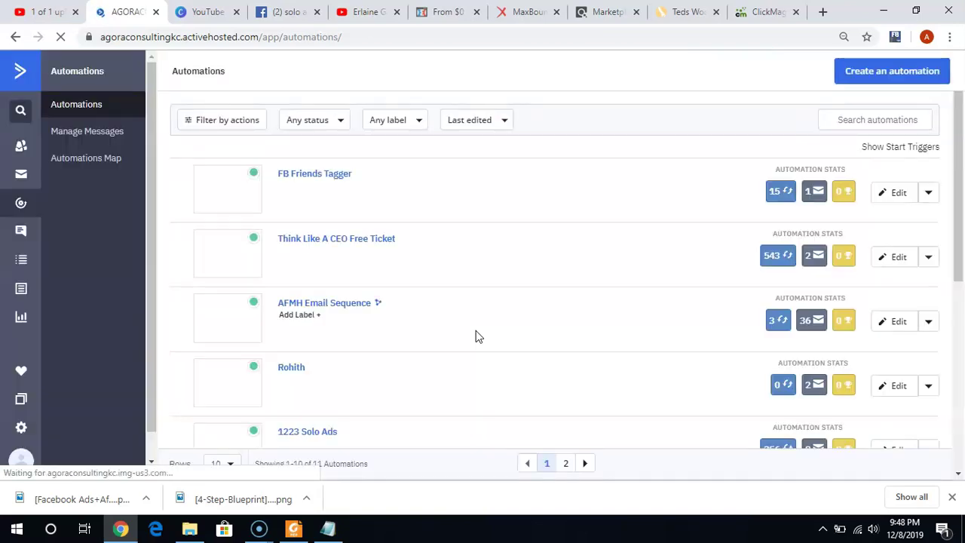
{"action": "left_click", "coordinate": [324, 245]}
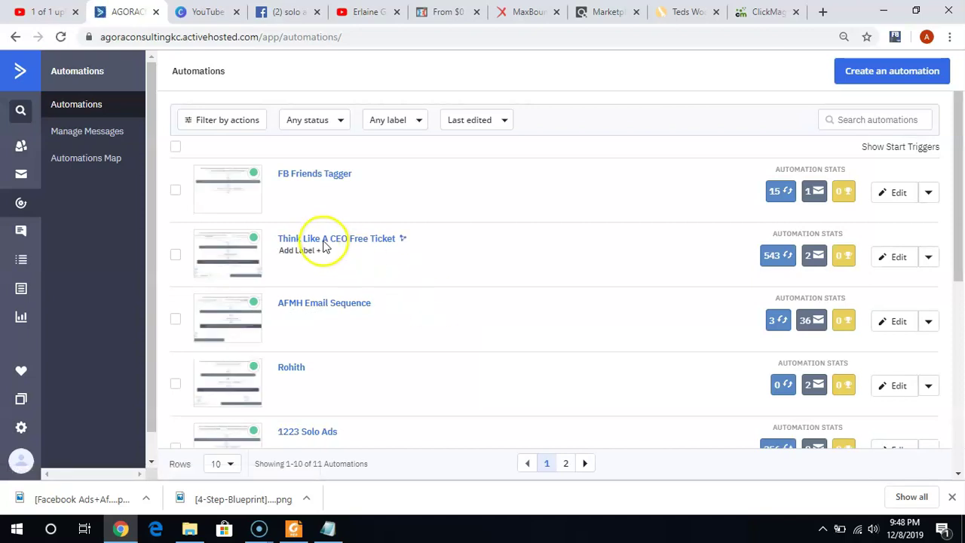
{"action": "left_click", "coordinate": [323, 305]}
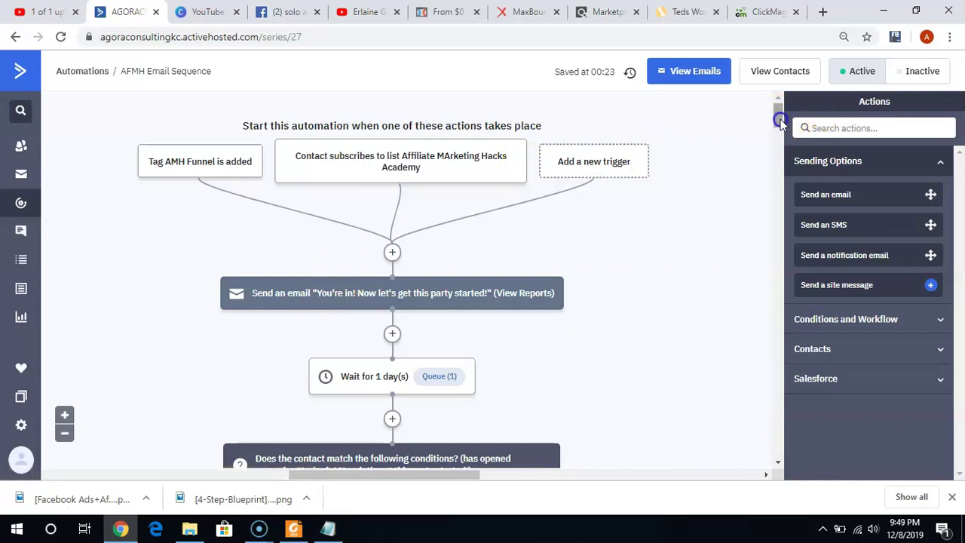
{"action": "left_click", "coordinate": [780, 155]}
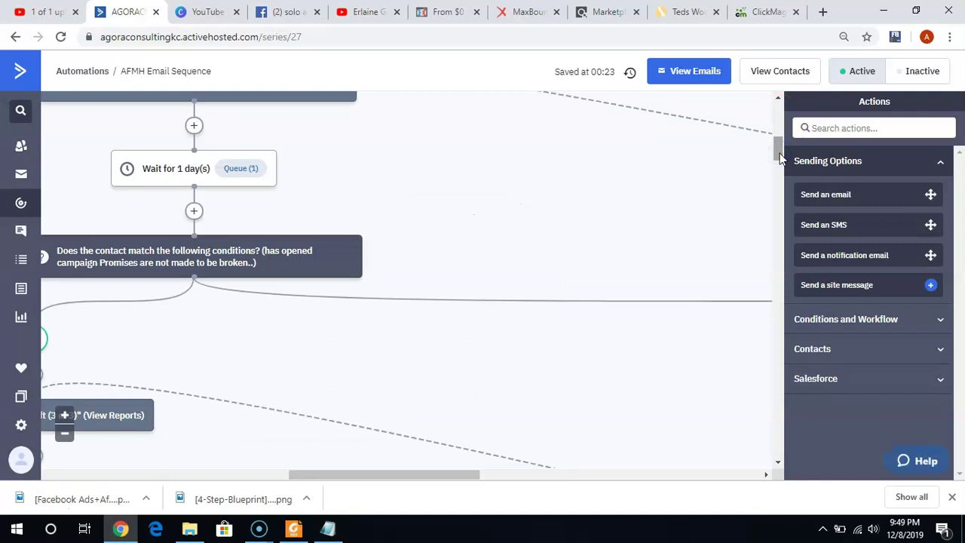
{"action": "left_click_drag", "start_coordinate": [780, 151], "coordinate": [779, 128]}
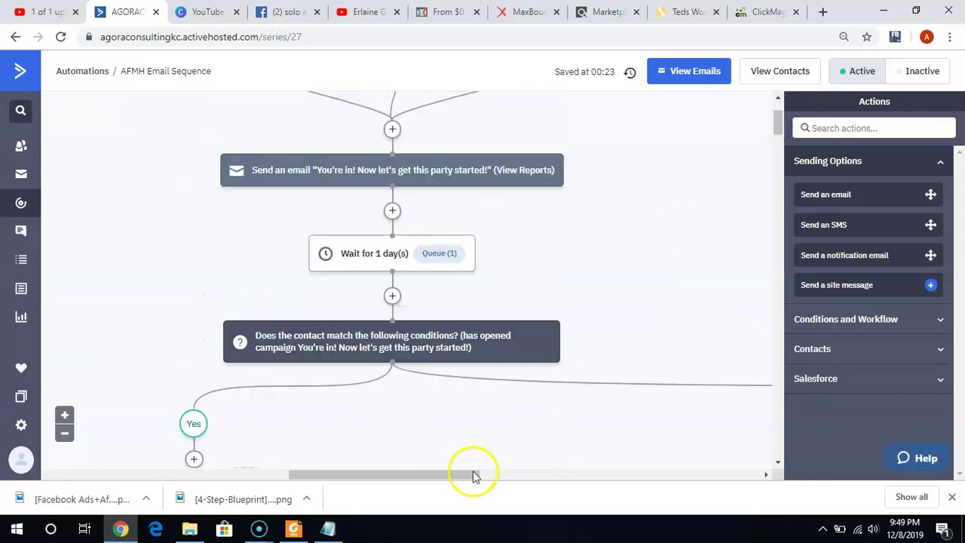
{"action": "left_click_drag", "start_coordinate": [403, 474], "coordinate": [336, 476]}
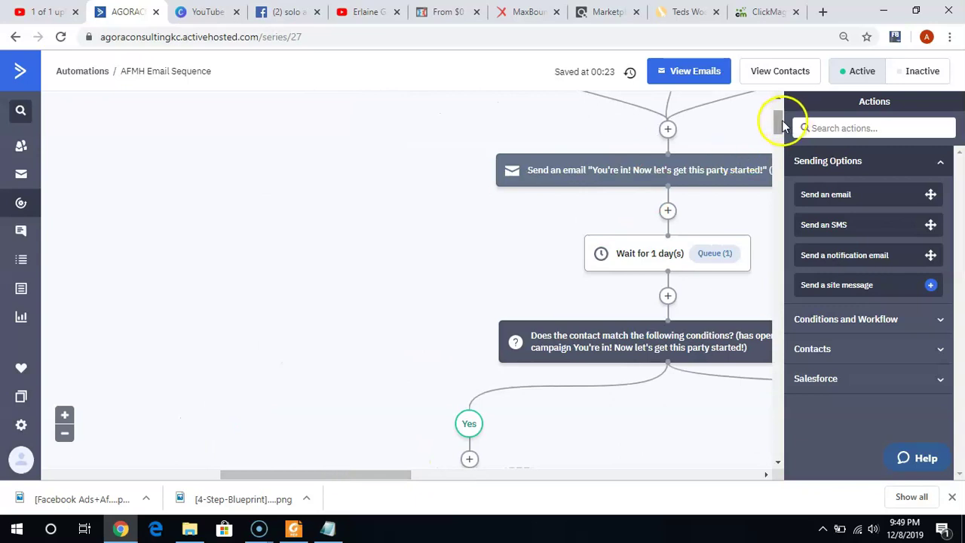
{"action": "left_click_drag", "start_coordinate": [782, 119], "coordinate": [780, 161]}
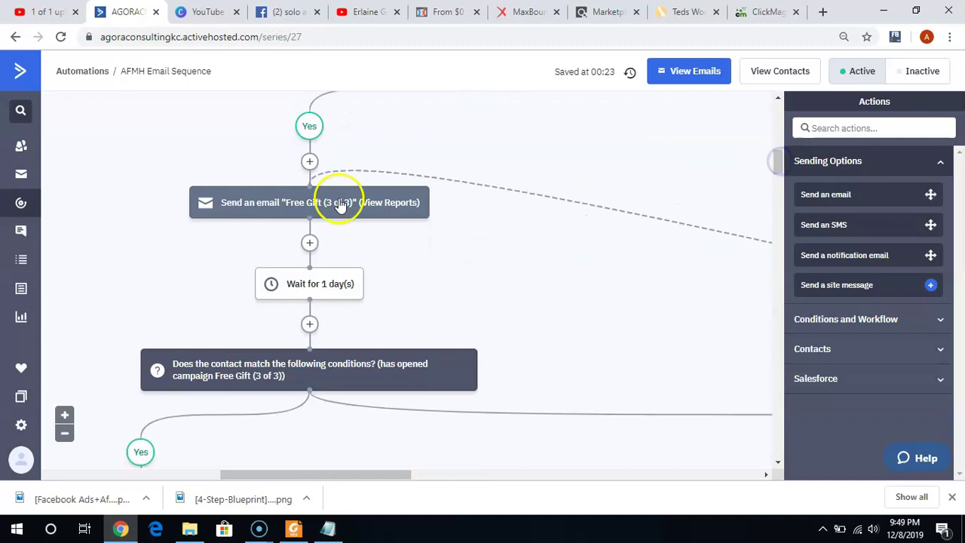
{"action": "mouse_move", "coordinate": [294, 205]}
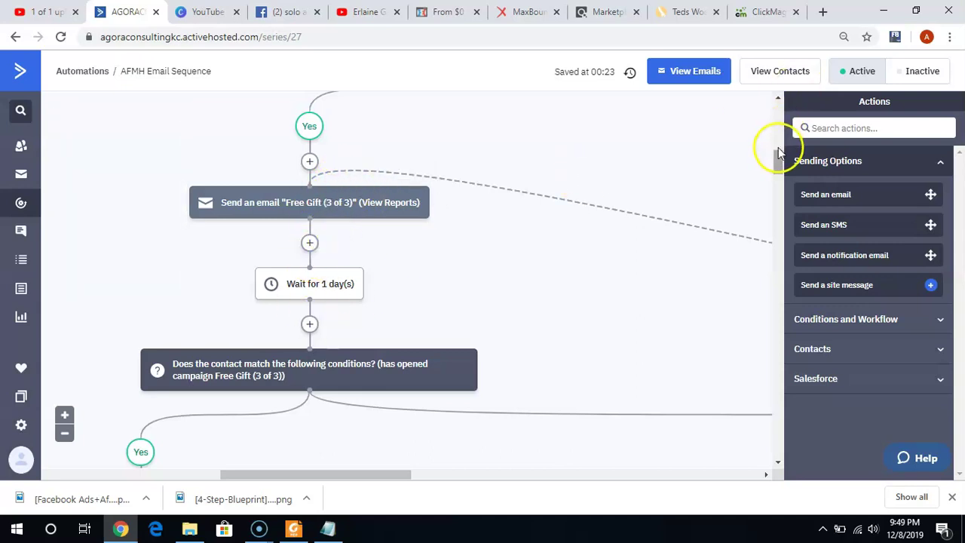
{"action": "left_click_drag", "start_coordinate": [780, 156], "coordinate": [776, 166]}
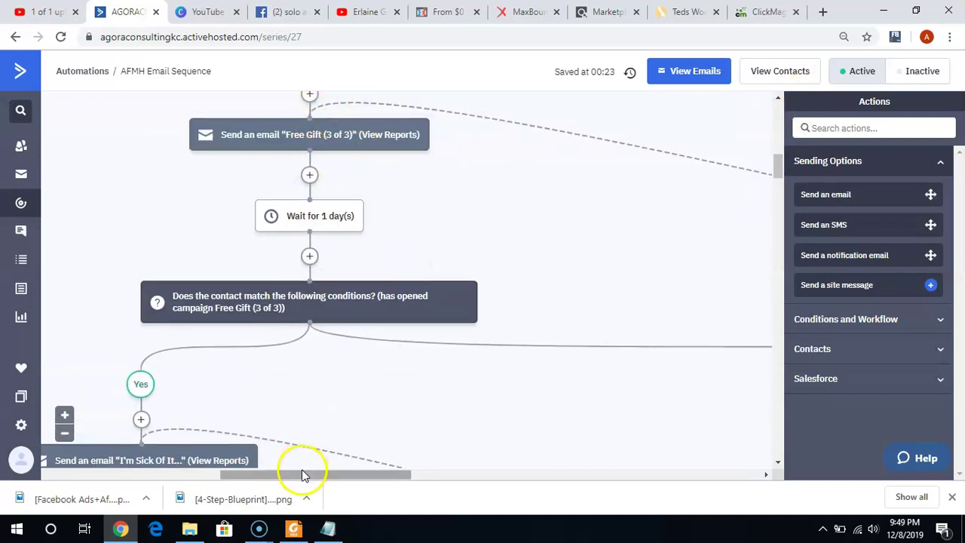
{"action": "left_click_drag", "start_coordinate": [304, 473], "coordinate": [599, 445]}
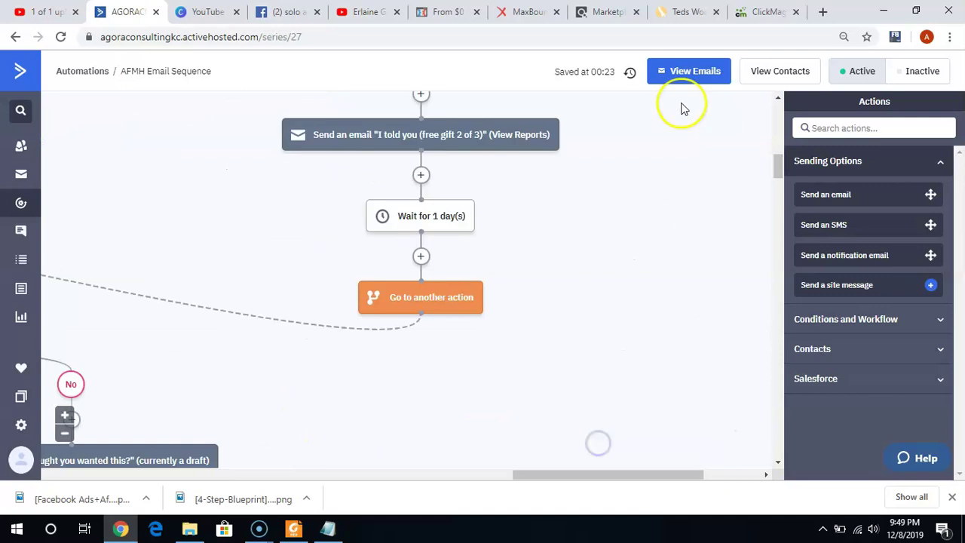
{"action": "left_click_drag", "start_coordinate": [778, 166], "coordinate": [778, 185]}
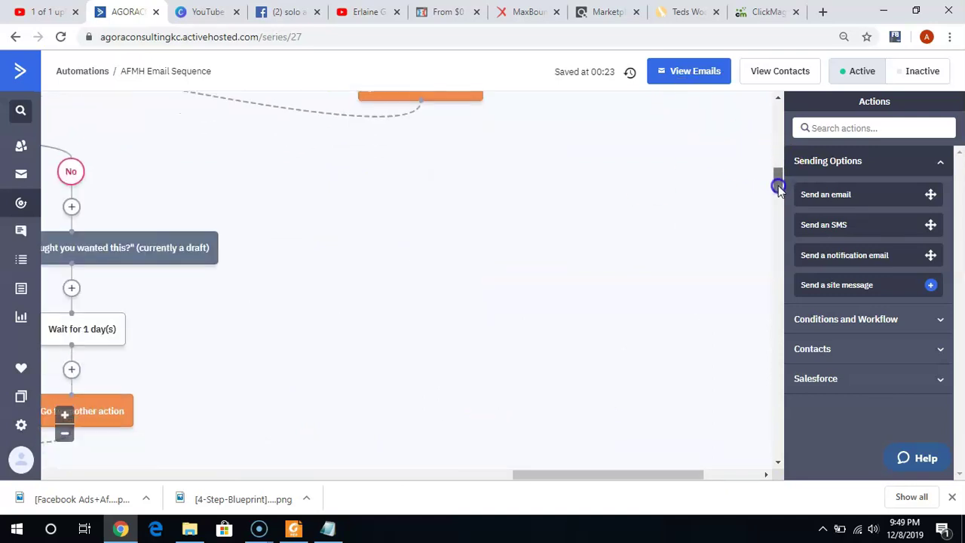
{"action": "left_click_drag", "start_coordinate": [603, 475], "coordinate": [246, 475]}
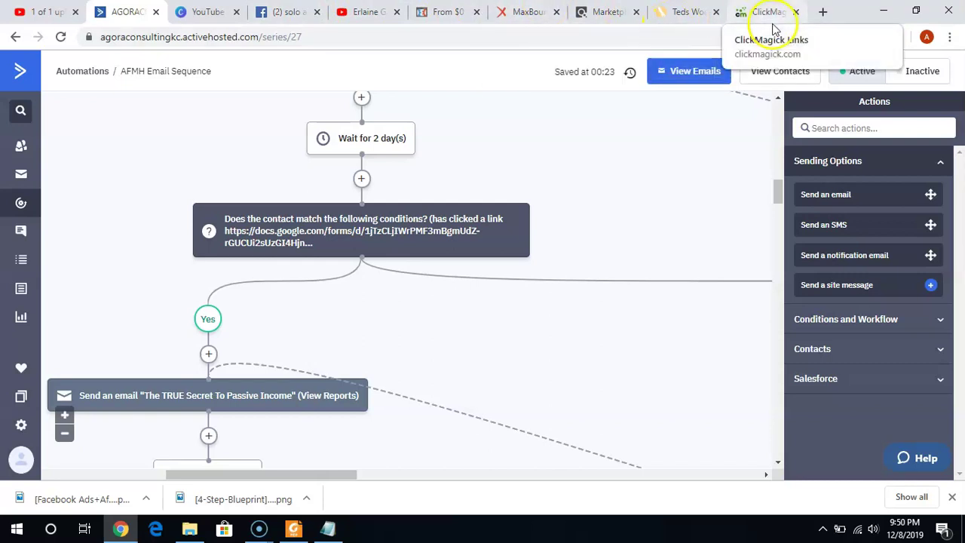
Load emancipationoccupation.com/2-step-formula/ in a new tab via the 'eman' autocomplete.
{"action": "left_click", "coordinate": [822, 15]}
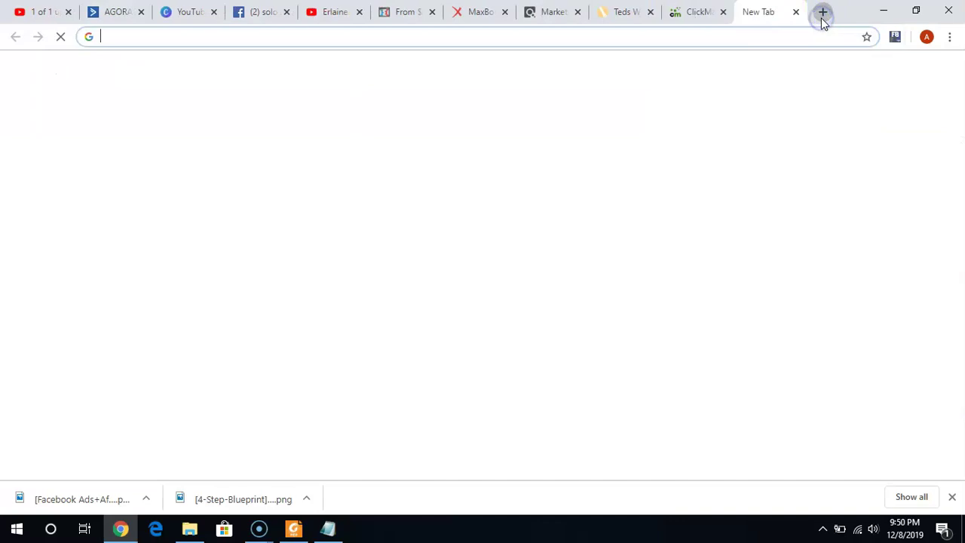
{"action": "type", "text": "eman"}
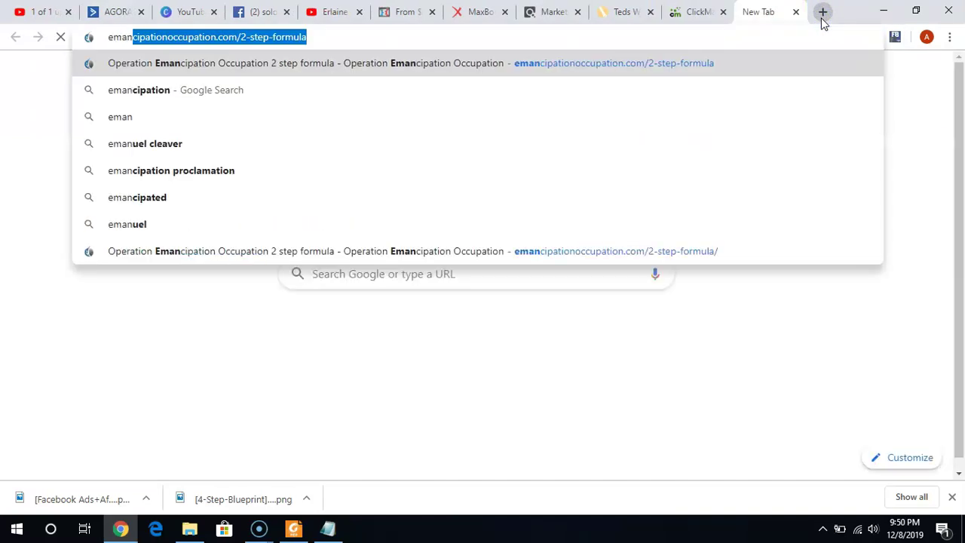
{"action": "key", "text": "Return"}
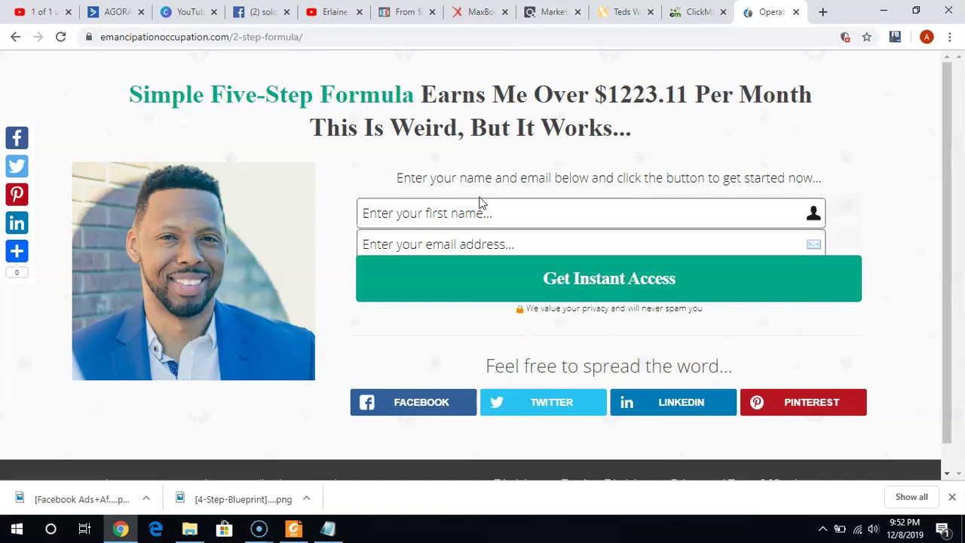
{"action": "left_click", "coordinate": [708, 10]}
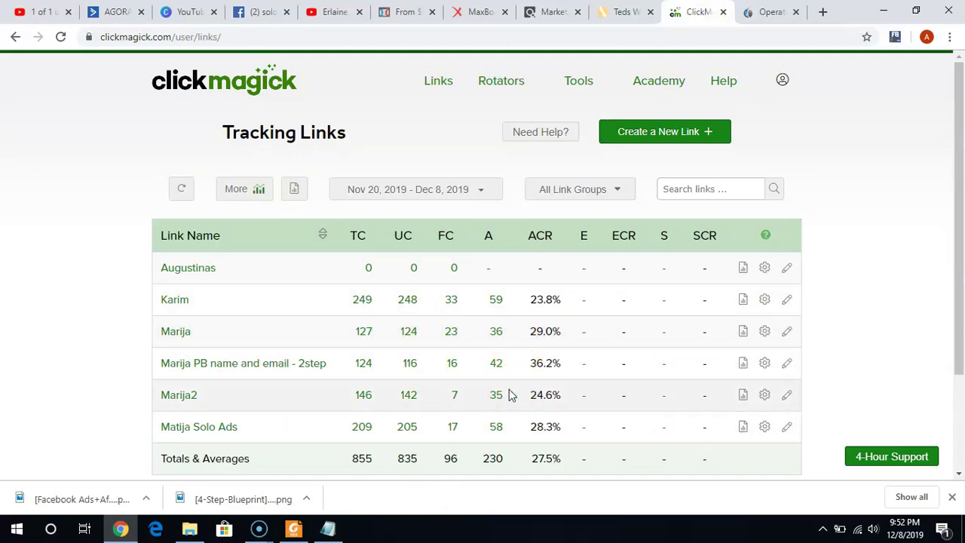
Show ClickMagick's Tracking Links table: 855 clicks, 230 actions, 27.5% rate.
{"action": "left_click", "coordinate": [128, 17]}
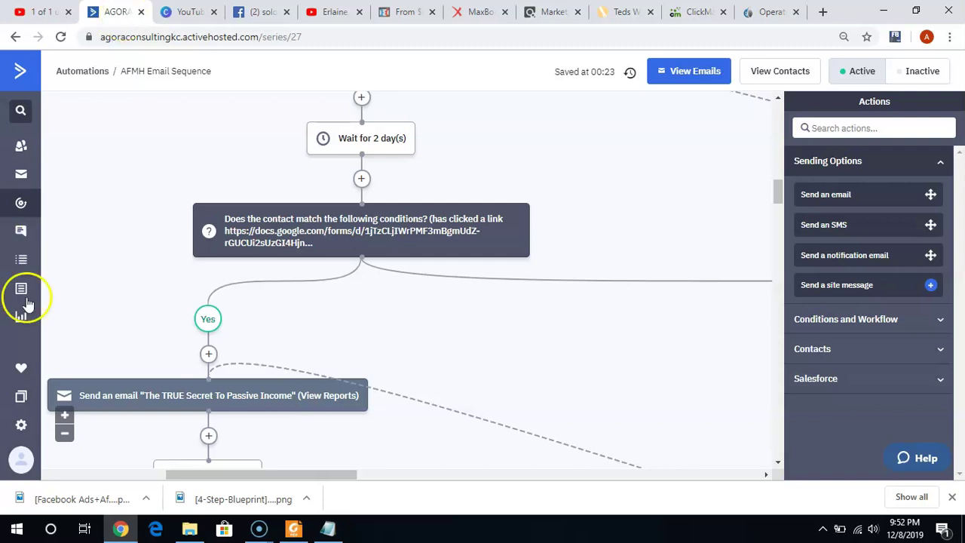
{"action": "left_click", "coordinate": [18, 500]}
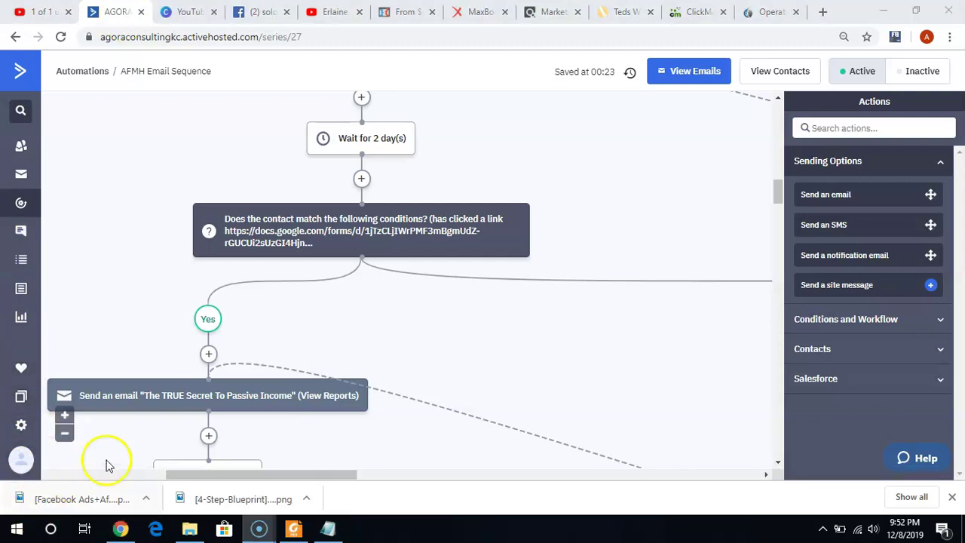
{"action": "left_click", "coordinate": [143, 455]}
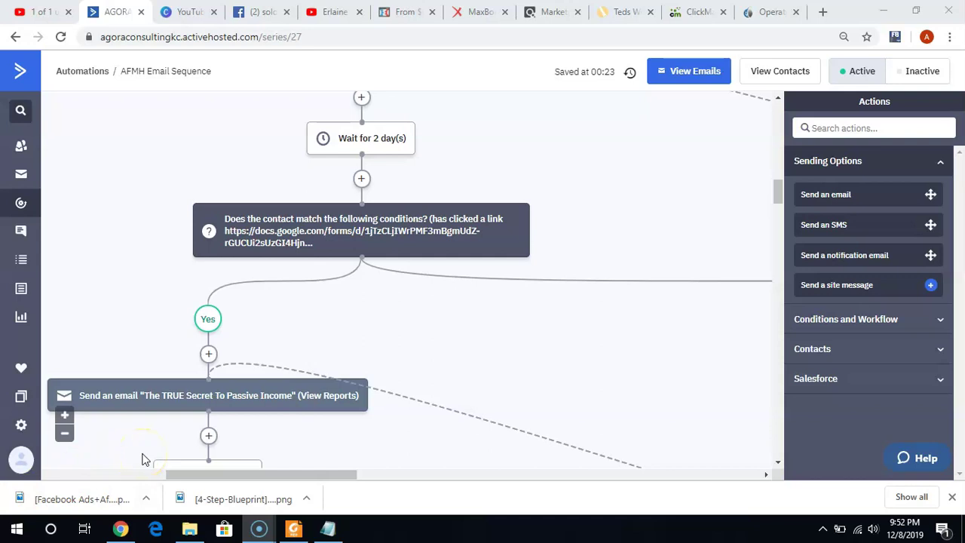